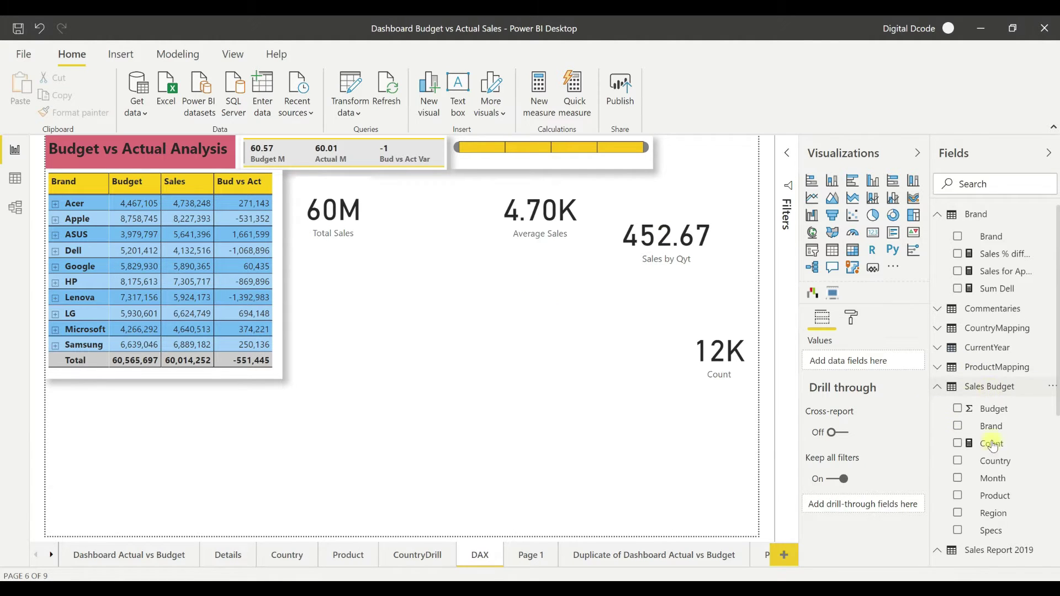
- Create a new measure in the Sales Report 2019 table and name it SUM OF HP Sales
left_click(988, 387)
left_click(985, 409)
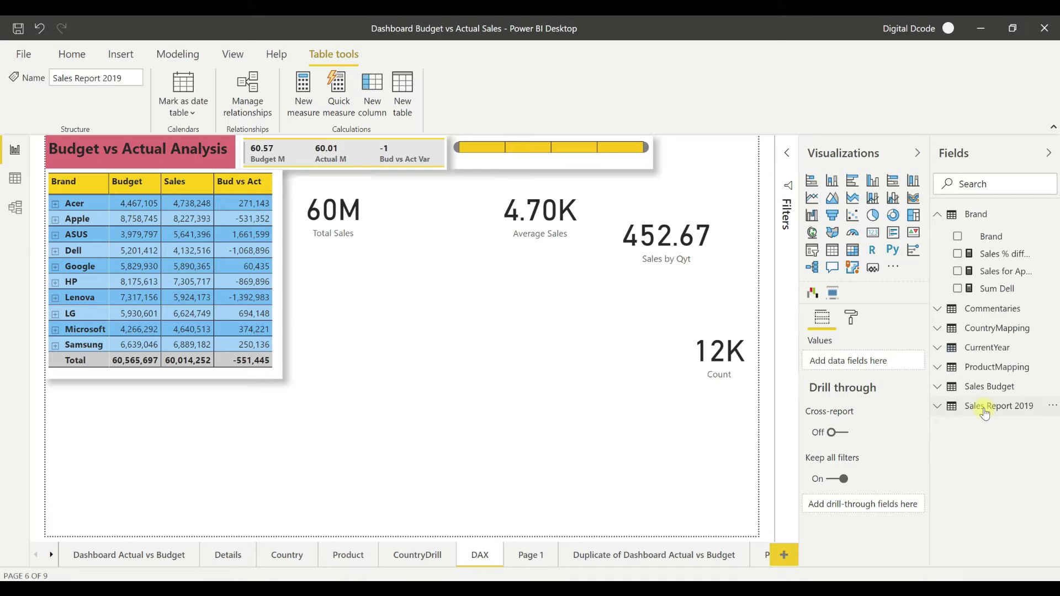
left_click(313, 92)
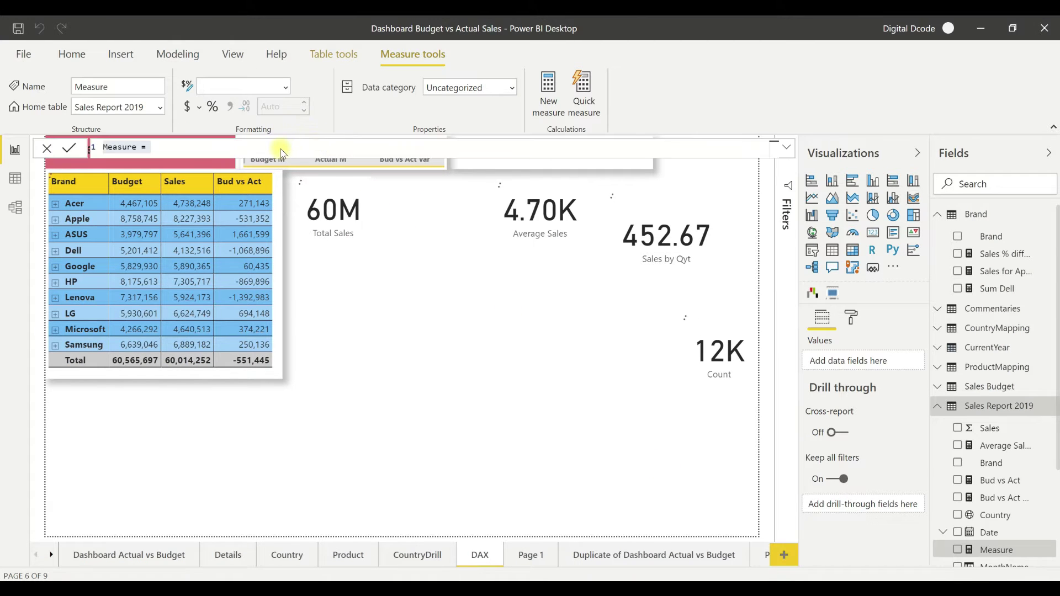
key("ctrl+a")
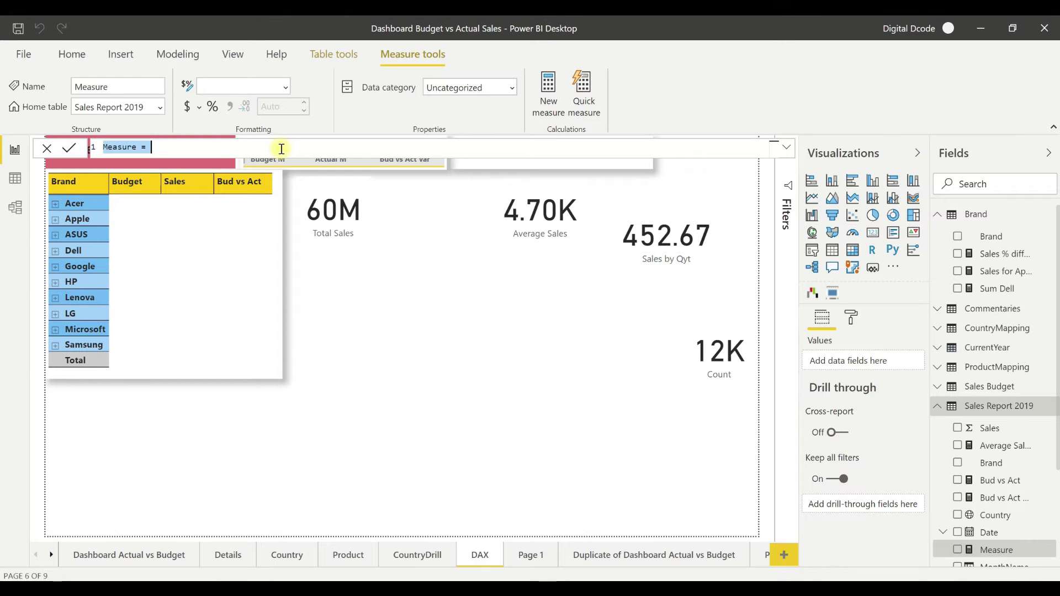
type("SUN")
key("BackSpace")
type("M ")
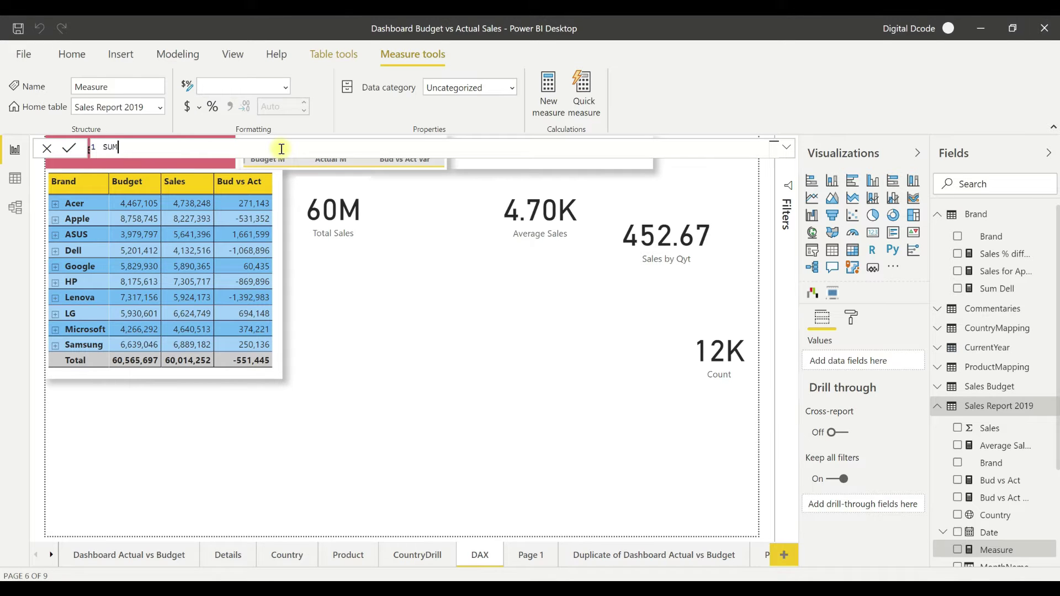
type("OF HP Saes")
key("BackSpace")
type("les")
- Begin the measure's formula with CALCULATE, using SUM of 'Sales Report 2019'[ Sales ] as its expression
type("= cal")
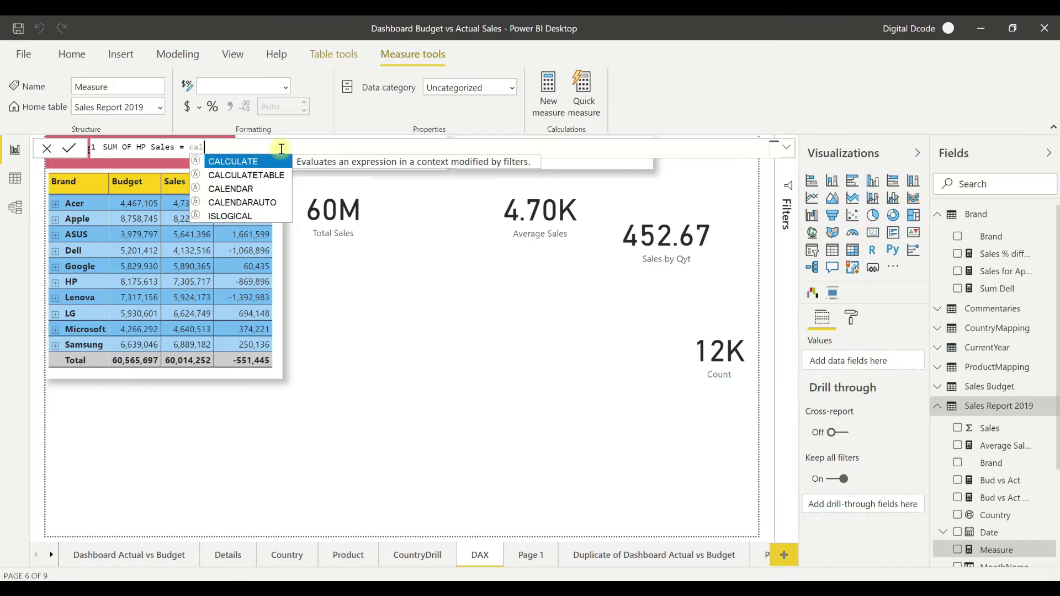
key("Tab")
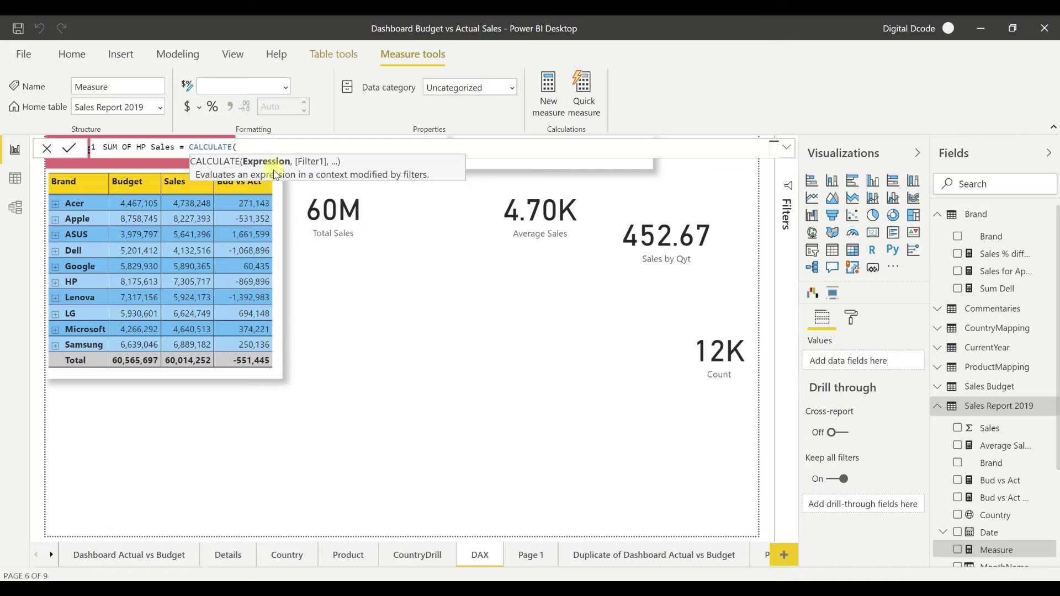
type("sum")
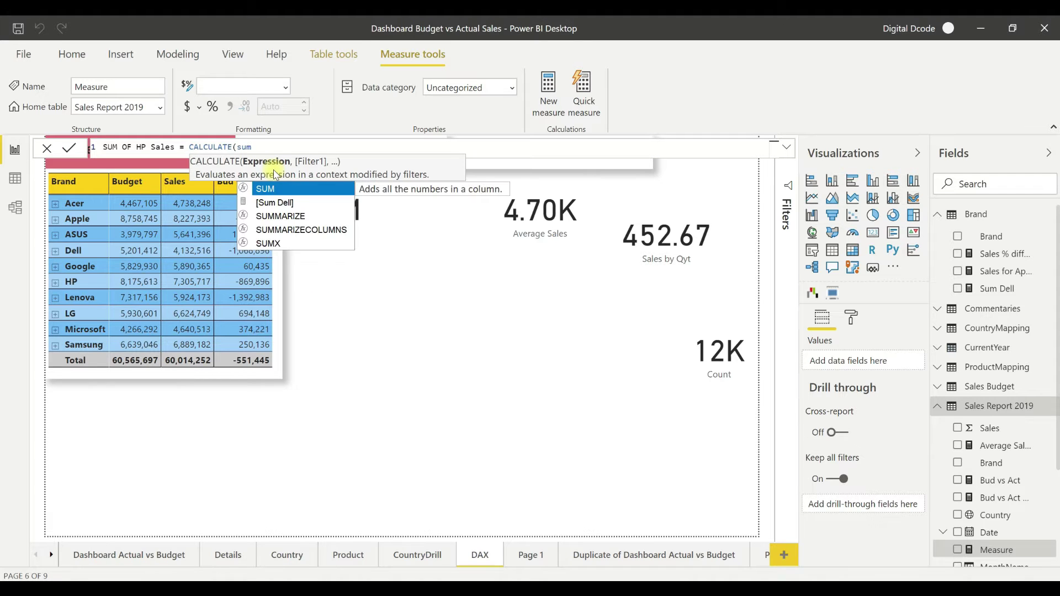
key("Tab")
type("Sa")
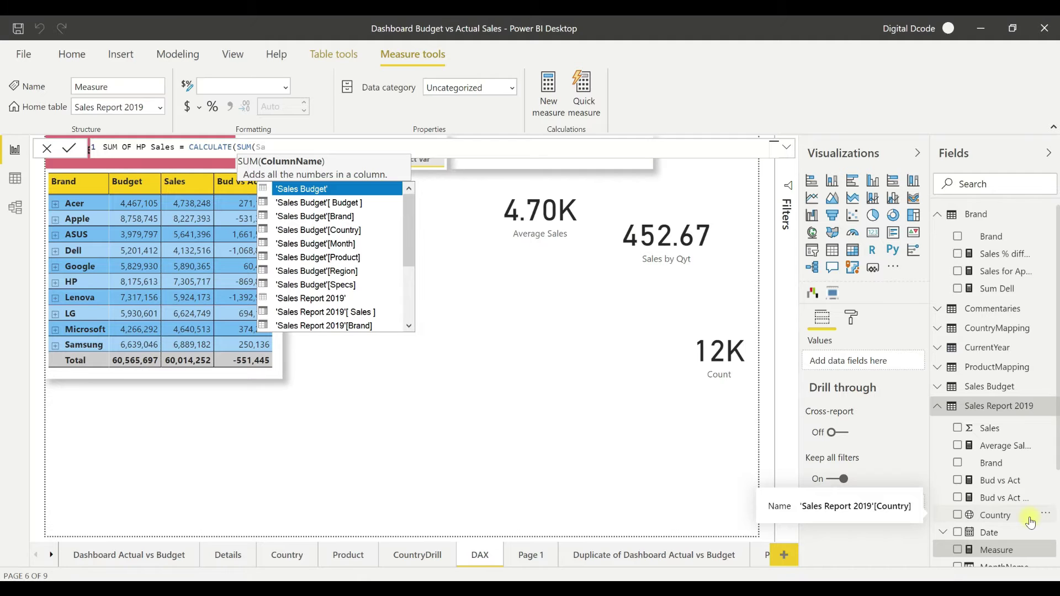
key("Down")
key("Down")
key("Down")
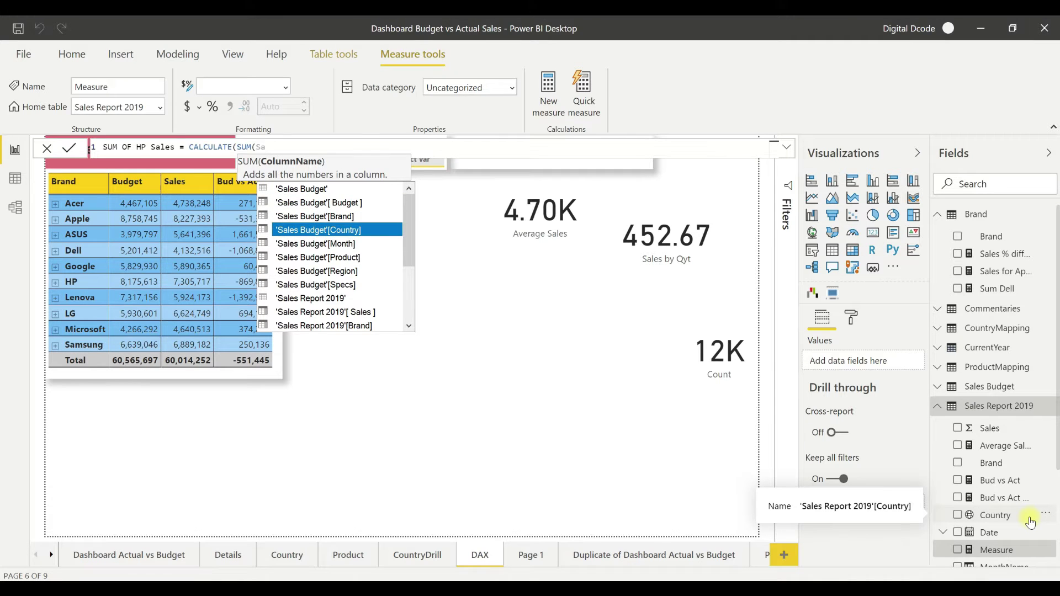
key("Down")
key("Down")
key("Down")
key("Down")
key("Down")
key("Down")
key("Tab")
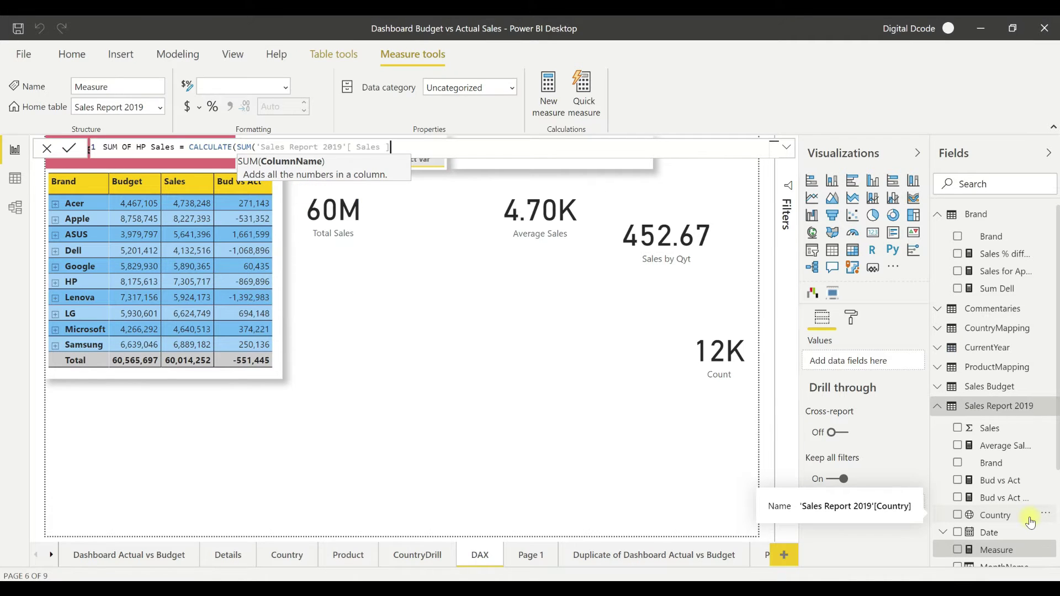
type("),")
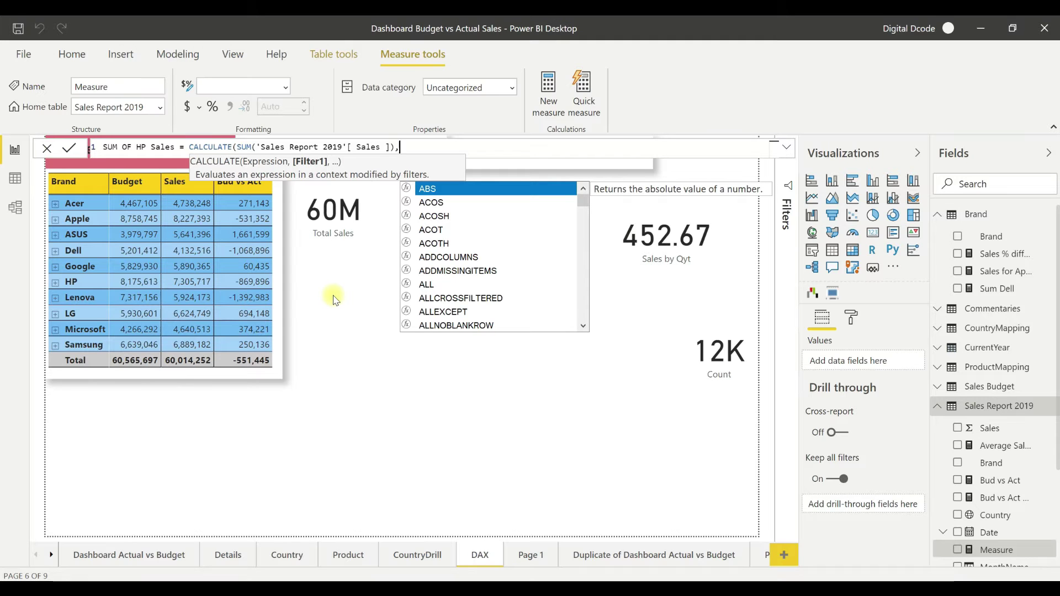
- Add the filter 'Sales Report 2019'[Brand]="HP" to the CALCULATE formula and commit the measure
type("brand")
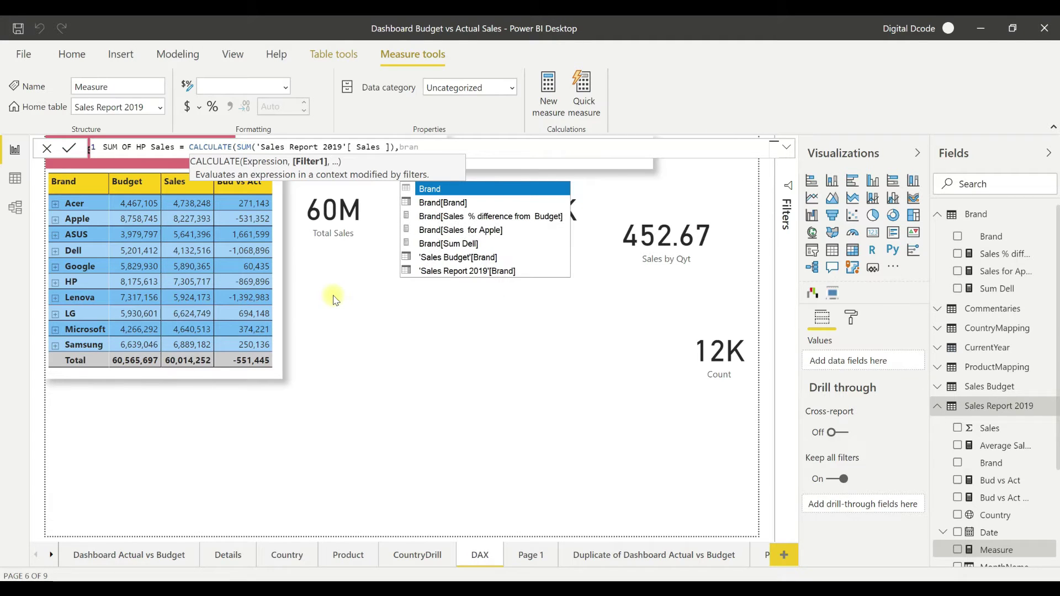
key("Down")
key("Down")
key("Down")
key("Down")
key("Down")
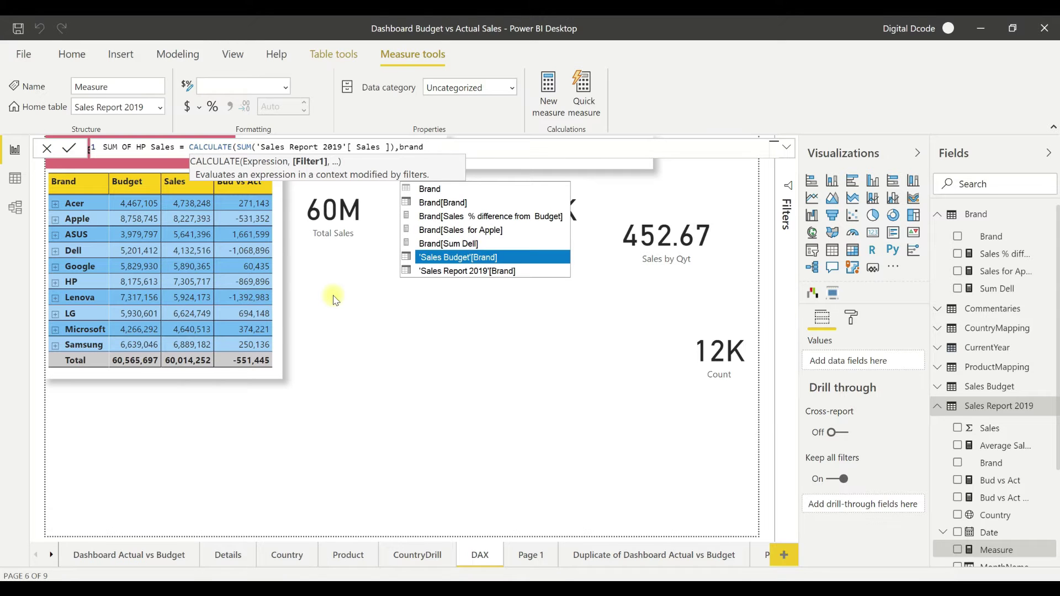
key("Down")
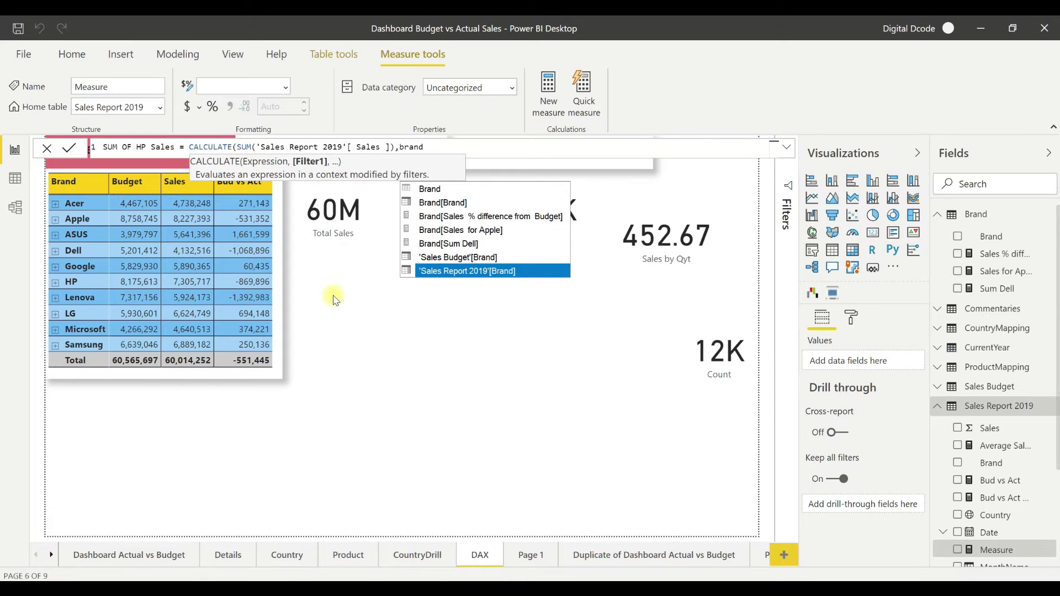
key("Tab")
type("=")
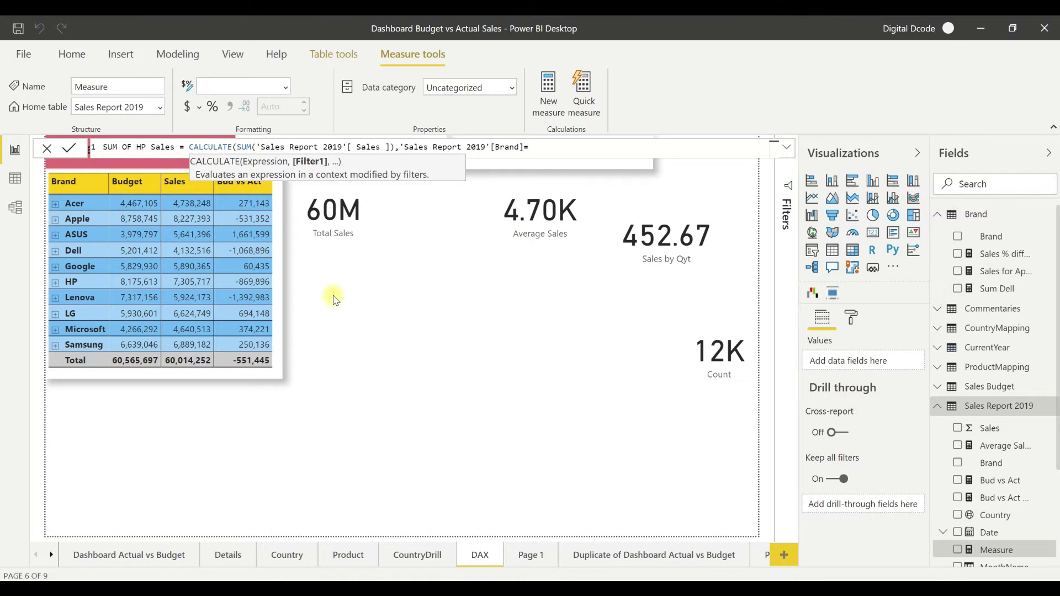
type("\"HP\")")
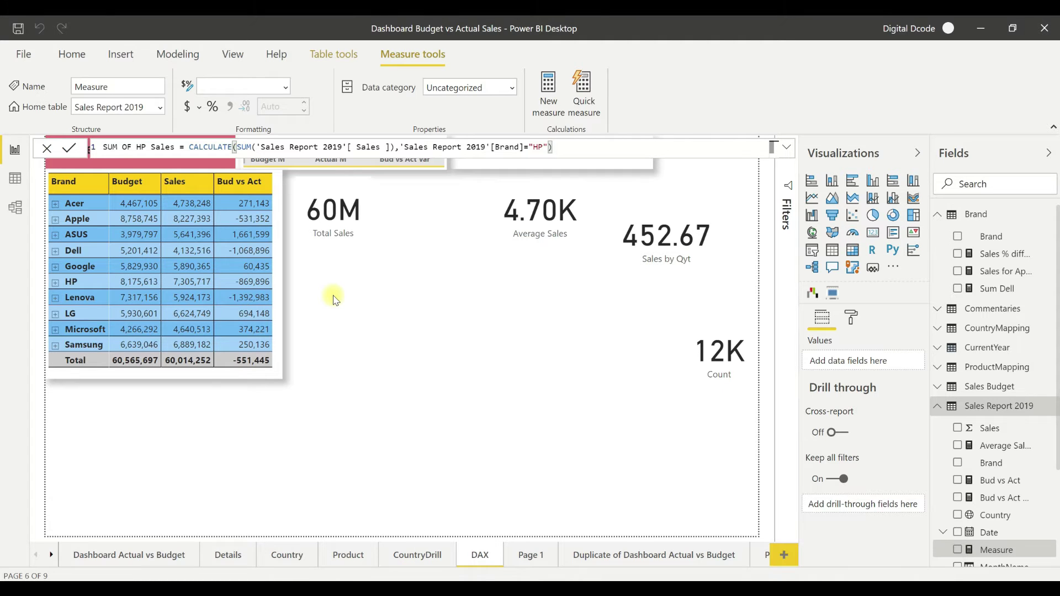
key("Return")
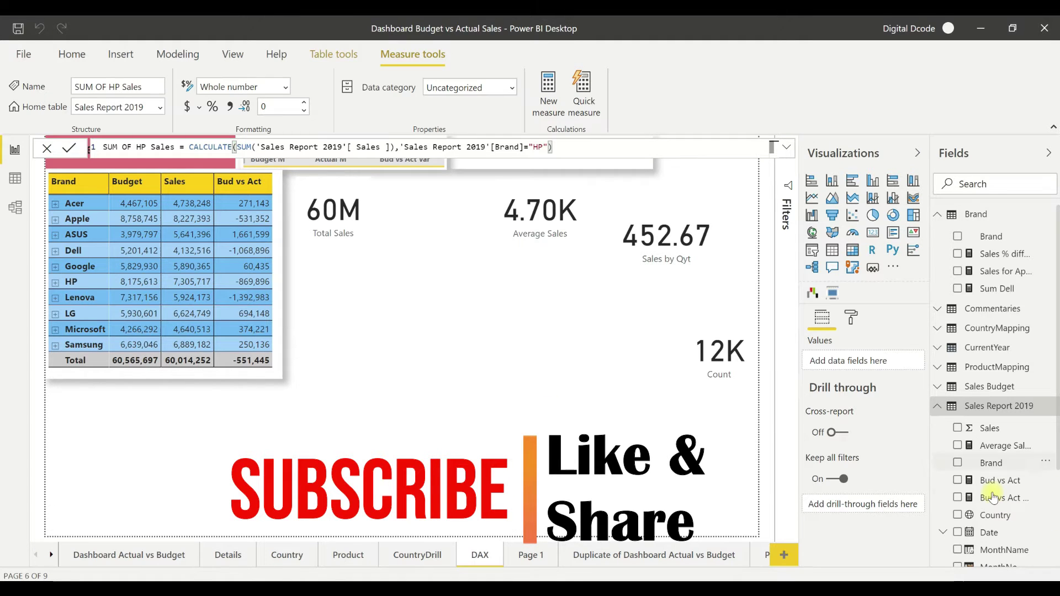
- Add a card visual showing SUM OF HP Sales and place it below the Total Sales card
scroll(1009, 500, "down", 3)
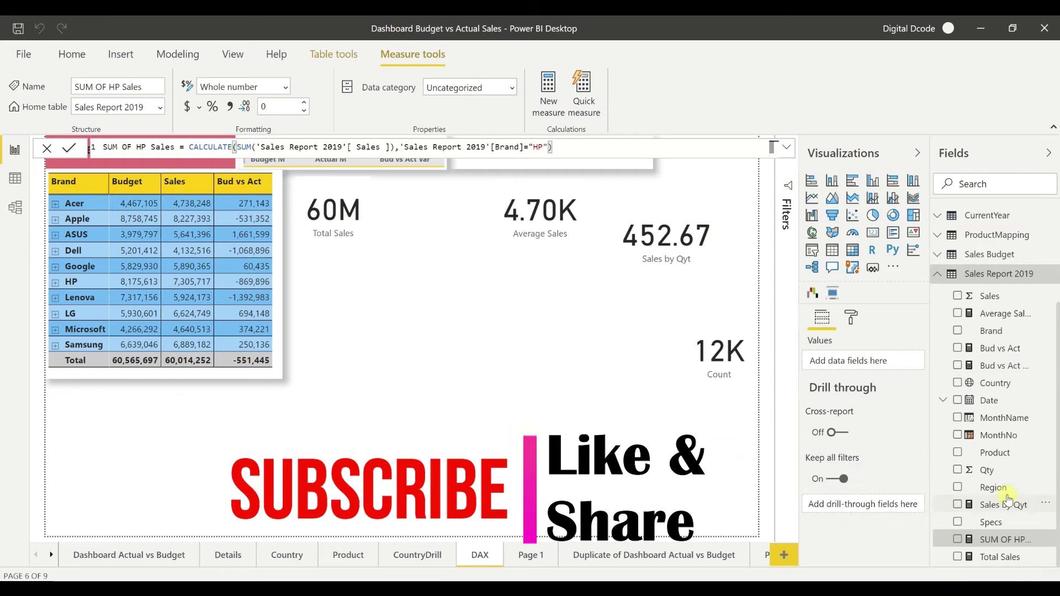
left_click(361, 277)
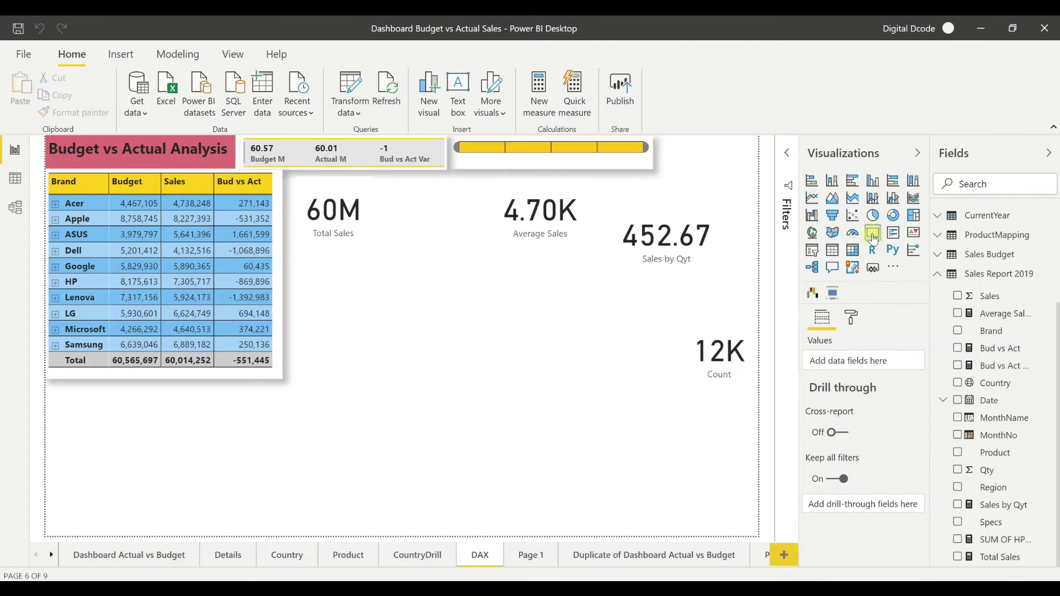
left_click(872, 236)
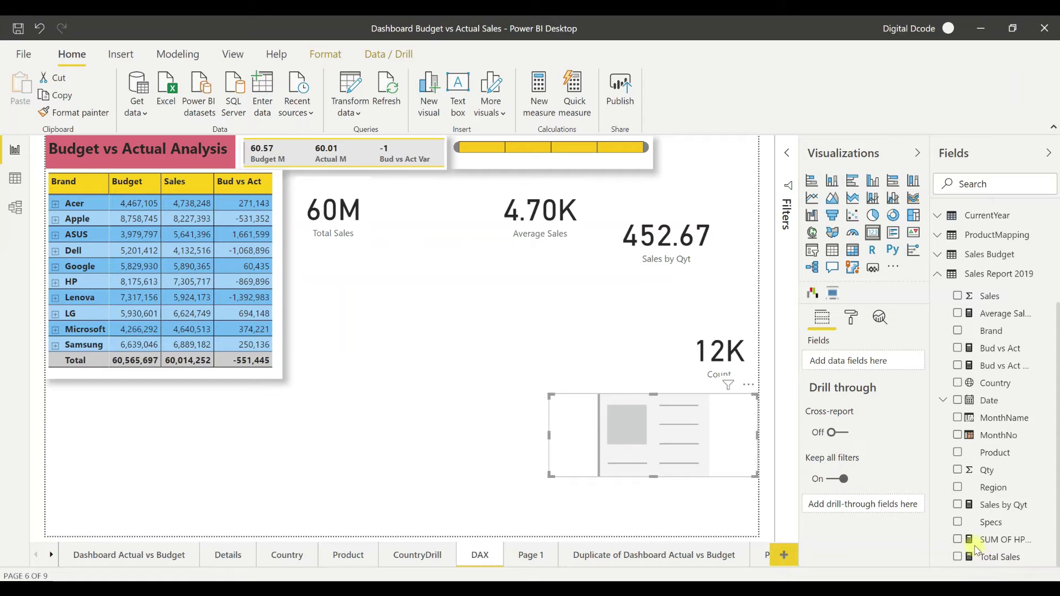
left_click(958, 540)
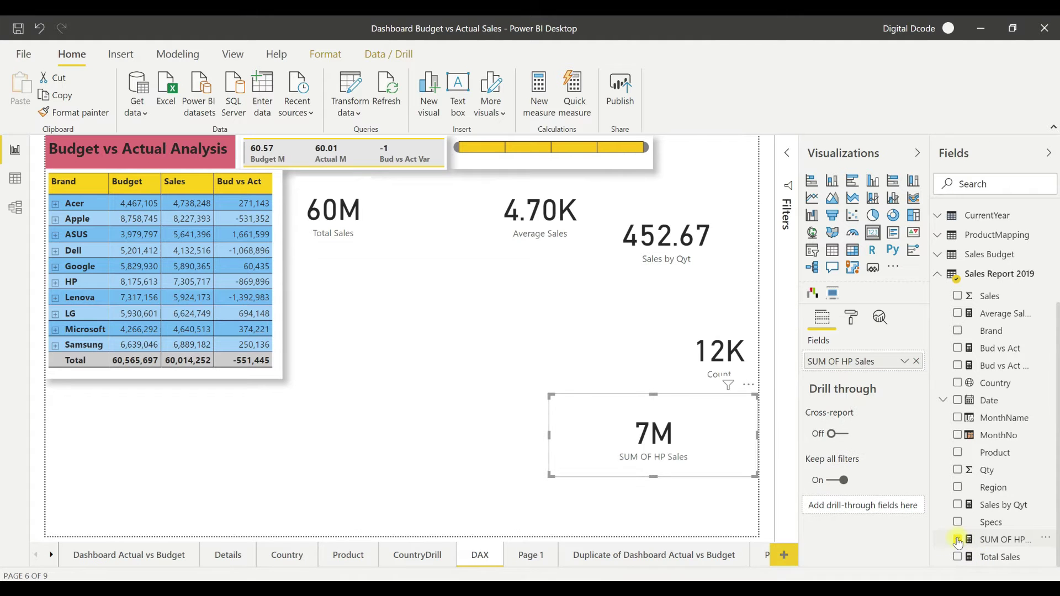
left_click_drag(731, 408, 492, 317)
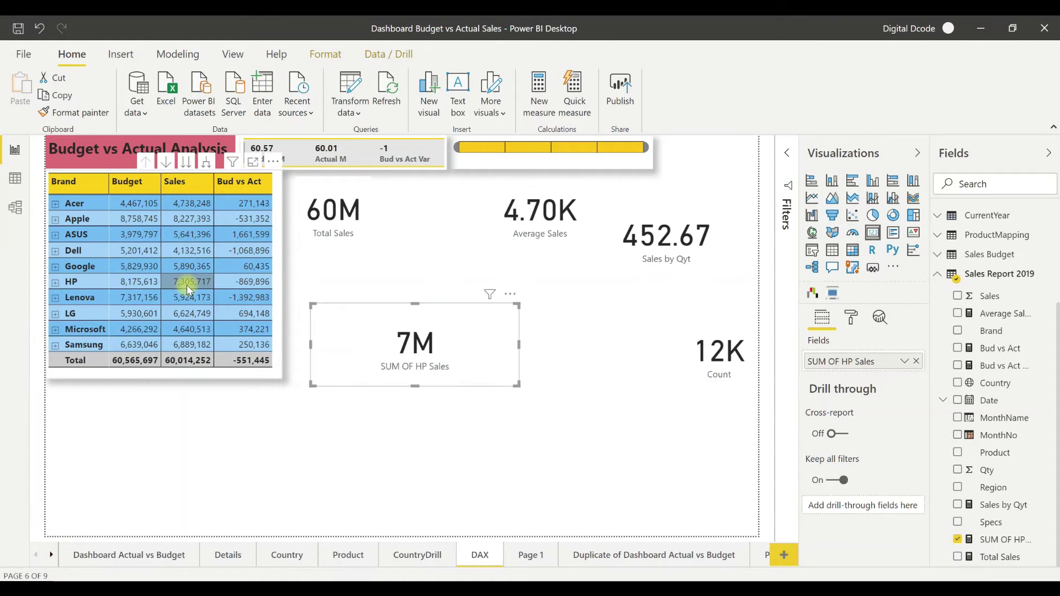
- Set the SUM OF HP Sales card's data label to 1 decimal place
left_click(851, 320)
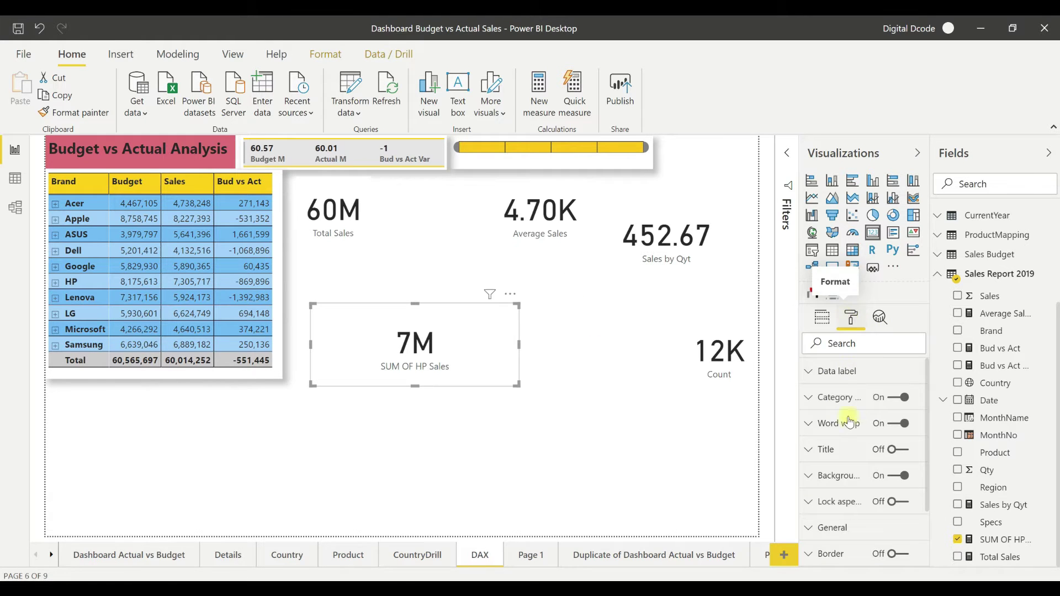
left_click(834, 373)
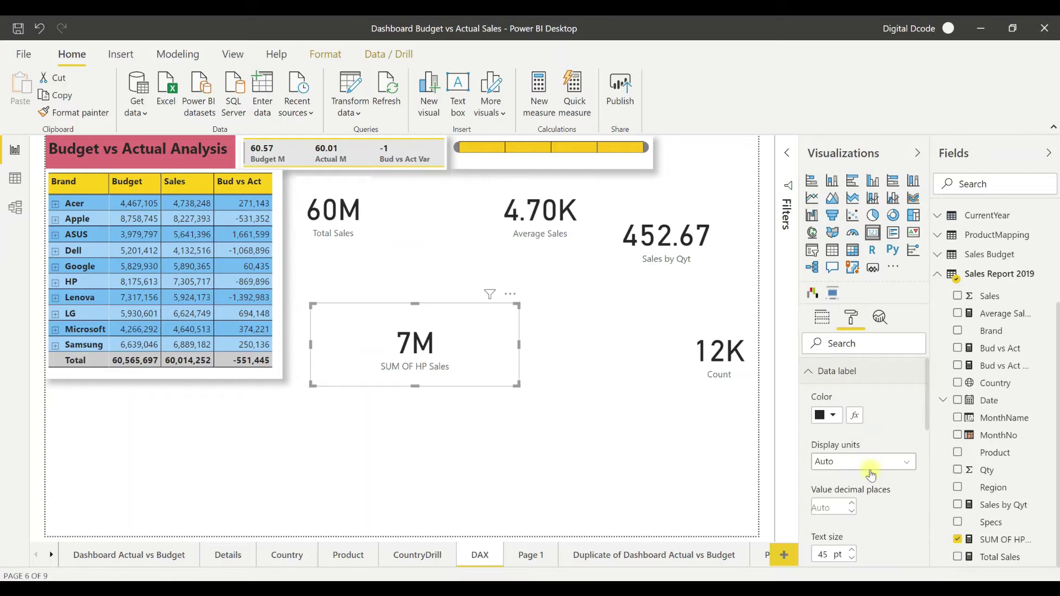
left_click(833, 507)
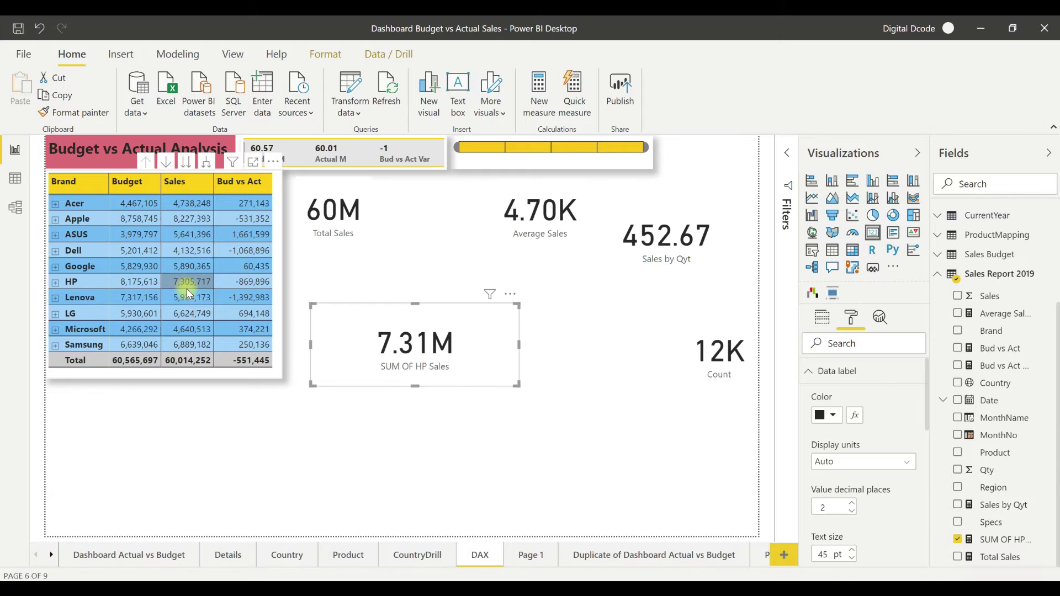
double_click(813, 504)
type("1")
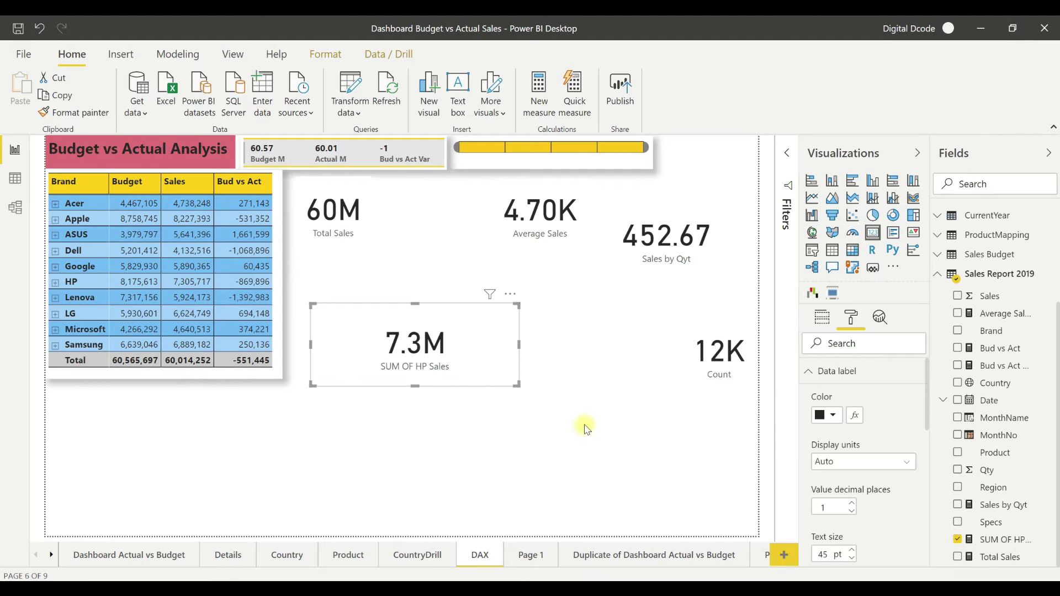
- Add another blank card visual and start a quick measure for it with the Filtered value calculation
left_click(592, 404)
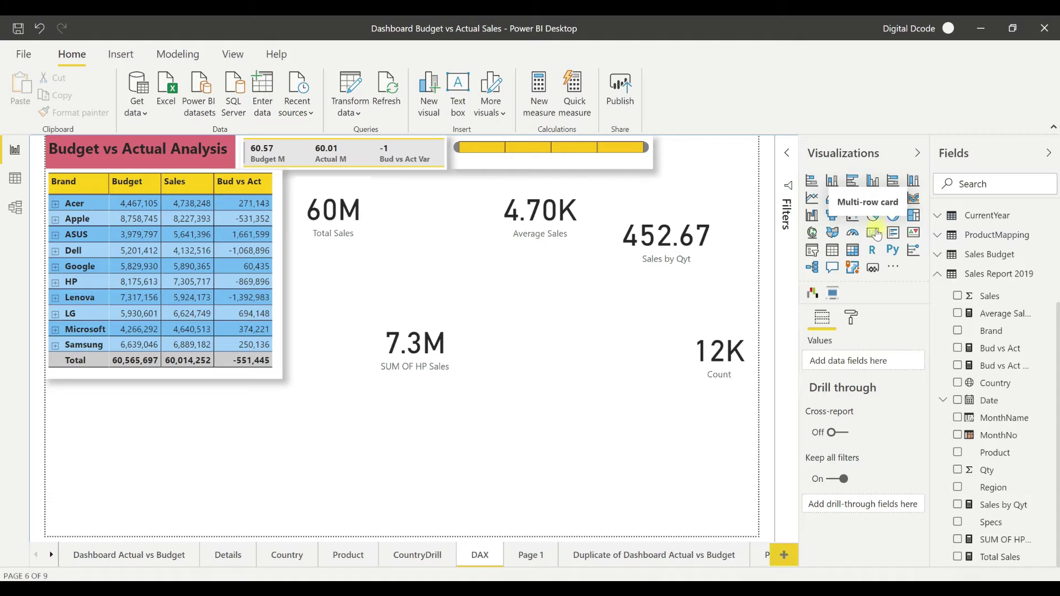
left_click(873, 234)
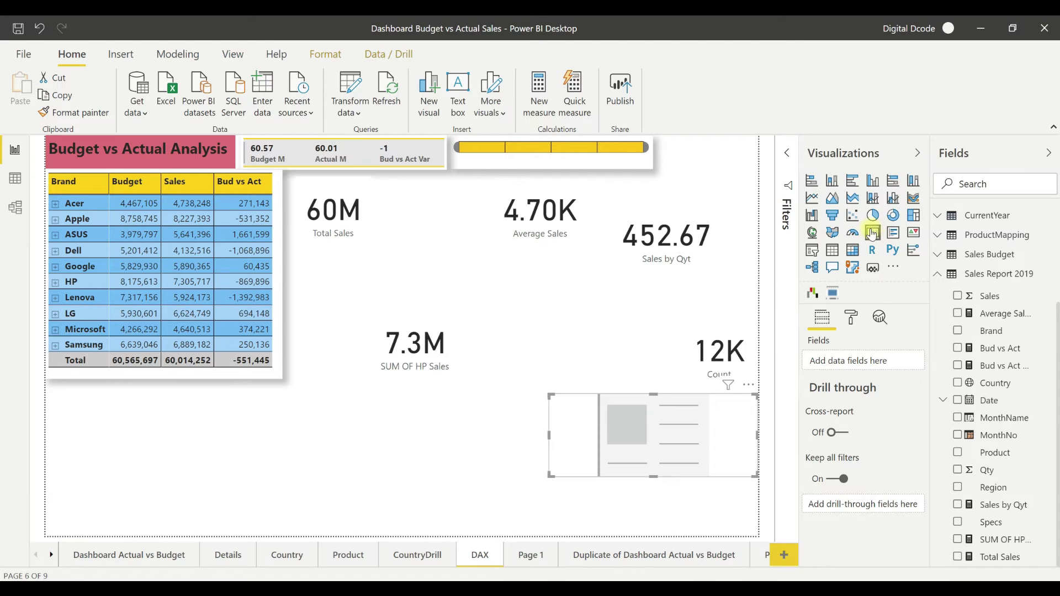
left_click(580, 99)
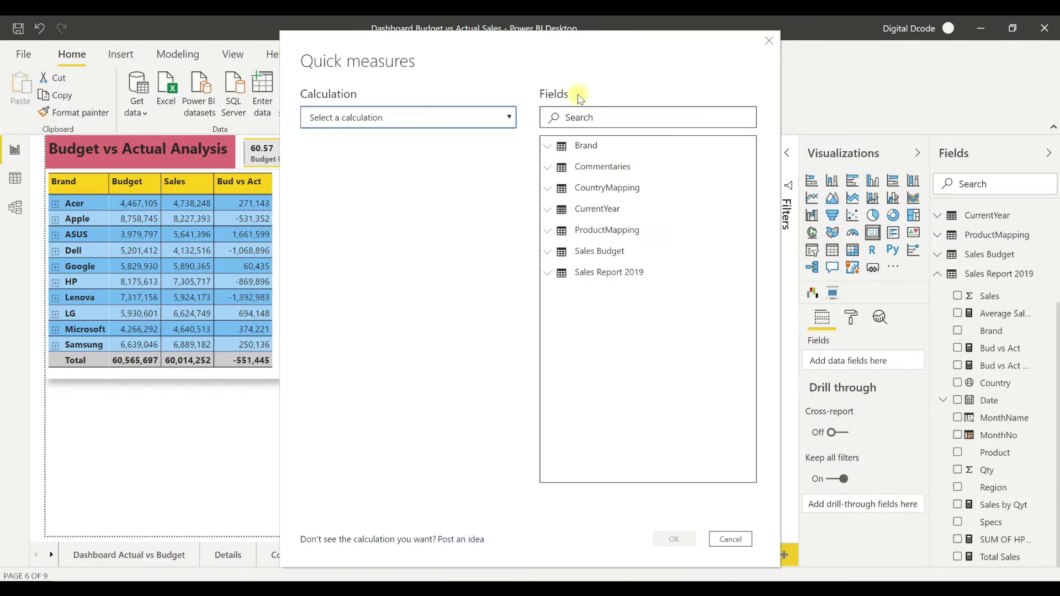
left_click(509, 119)
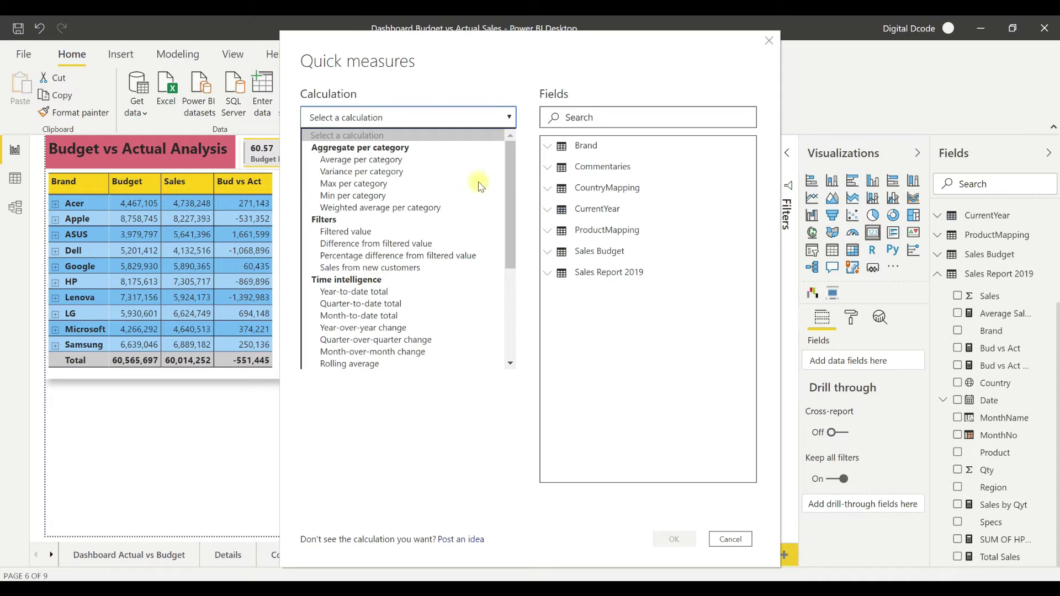
left_click(431, 232)
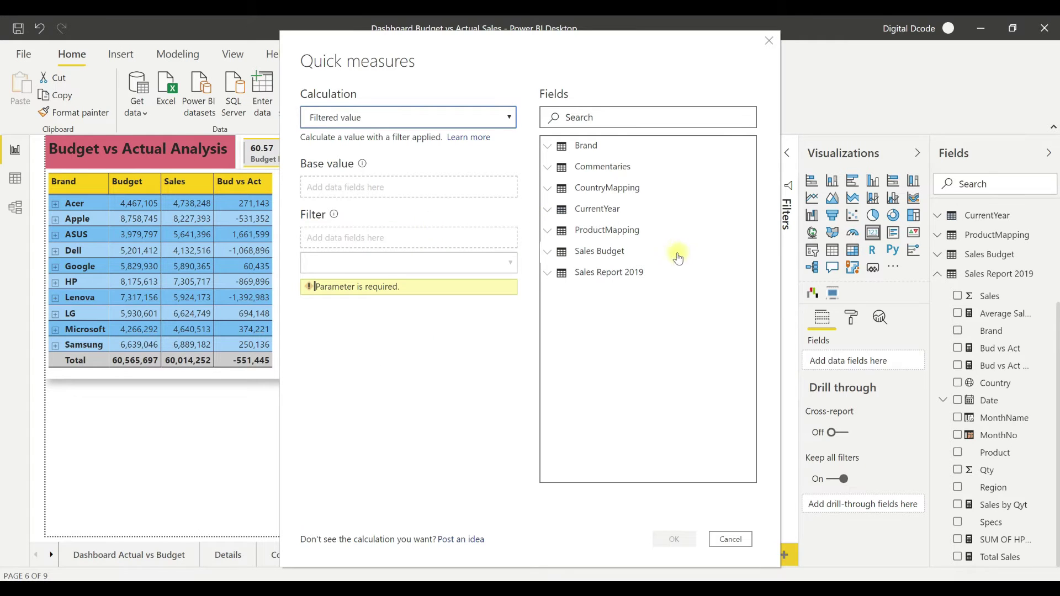
- Set the quick measure's base value to Sum of Sales from Sales Report 2019 and filter Brand to HP
left_click(547, 273)
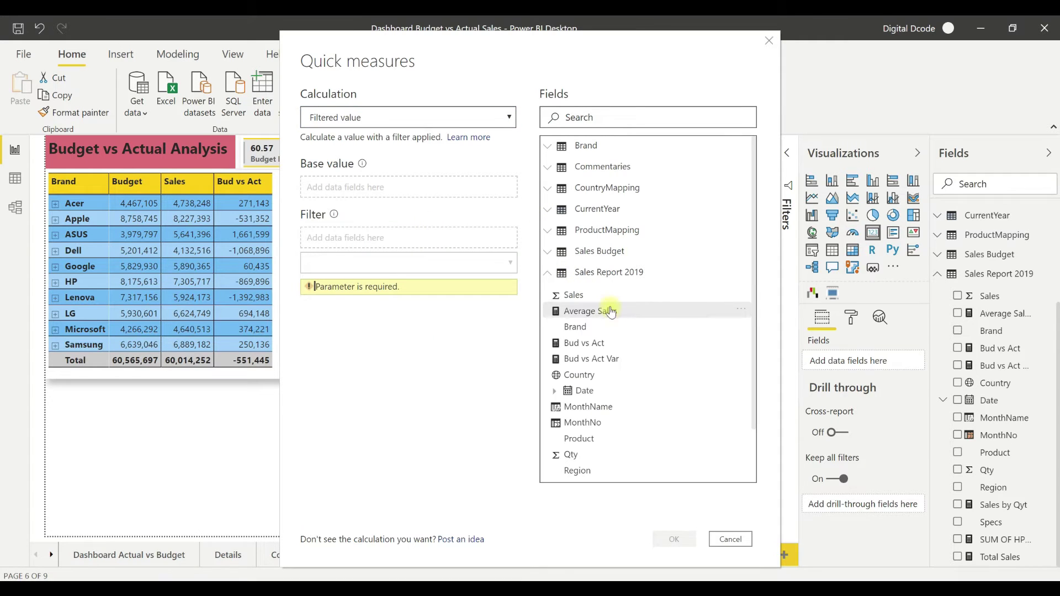
left_click_drag(574, 296, 358, 186)
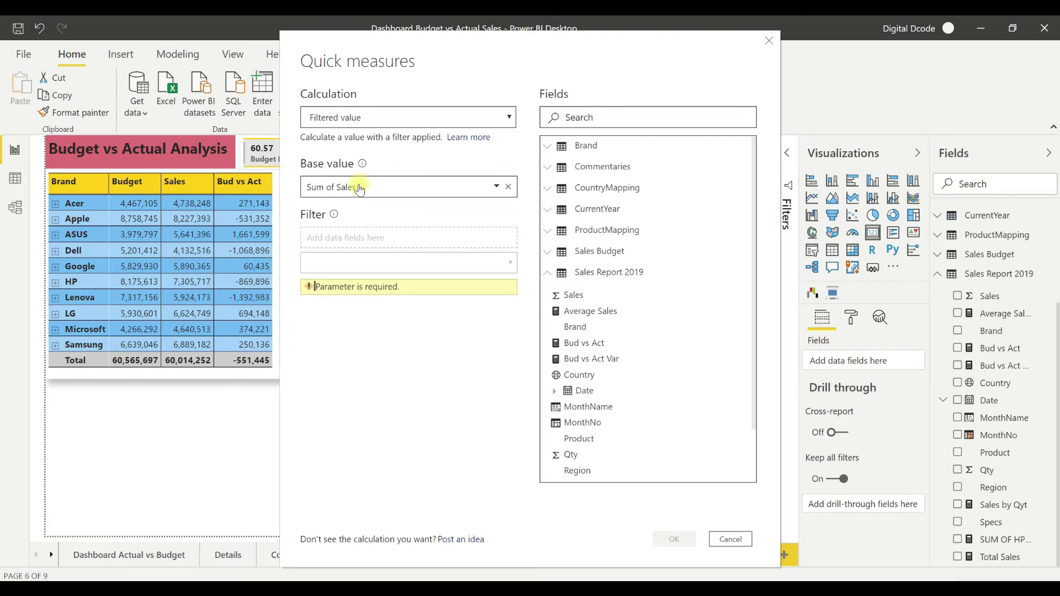
left_click_drag(582, 328, 359, 237)
left_click(500, 262)
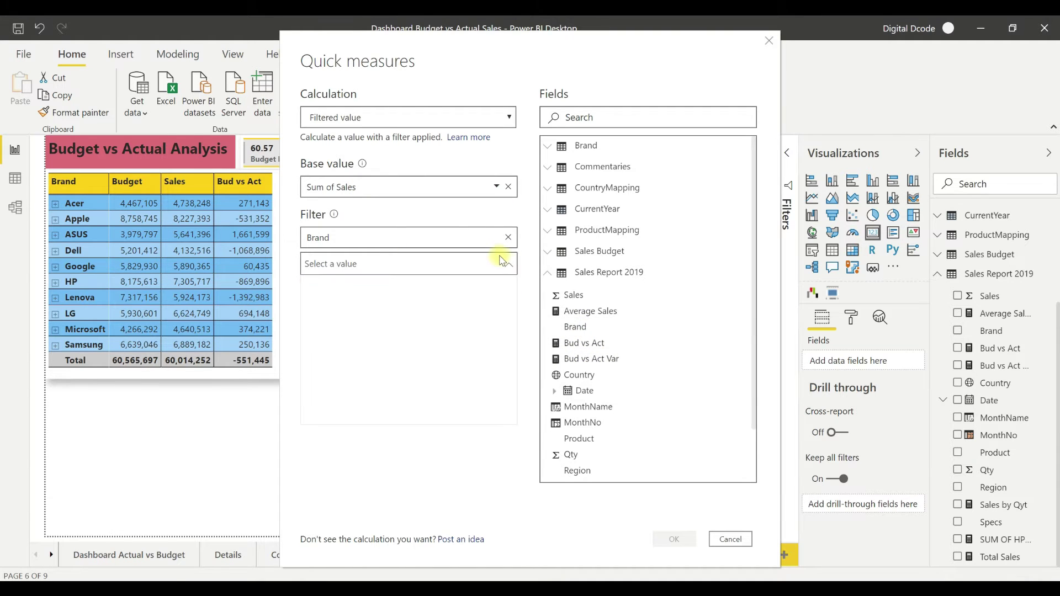
left_click(313, 349)
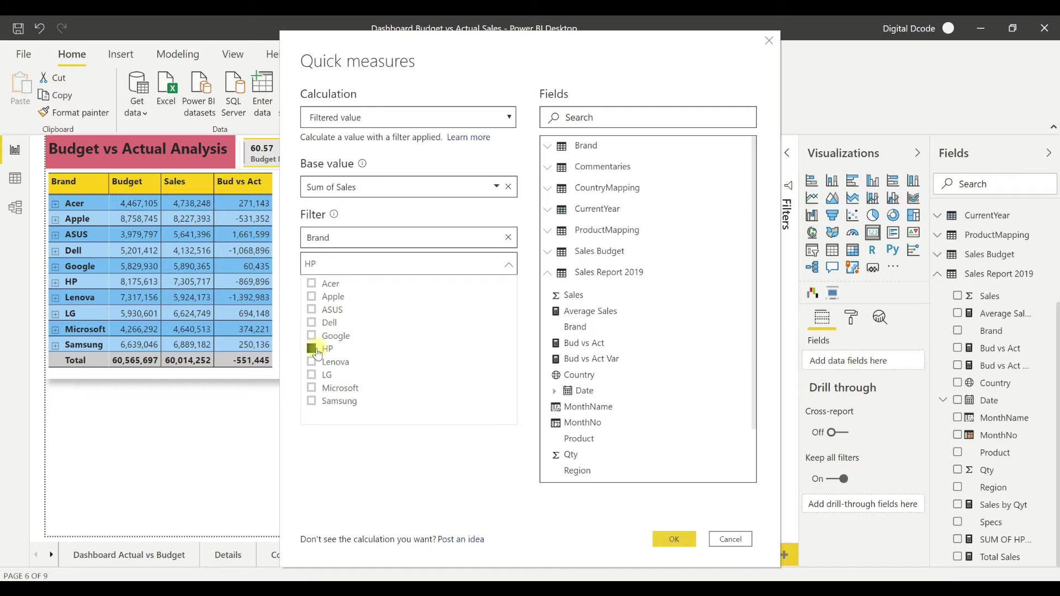
- Create the filtered quick measure and show Sales for HP from the Brand table on the blank card
left_click(458, 502)
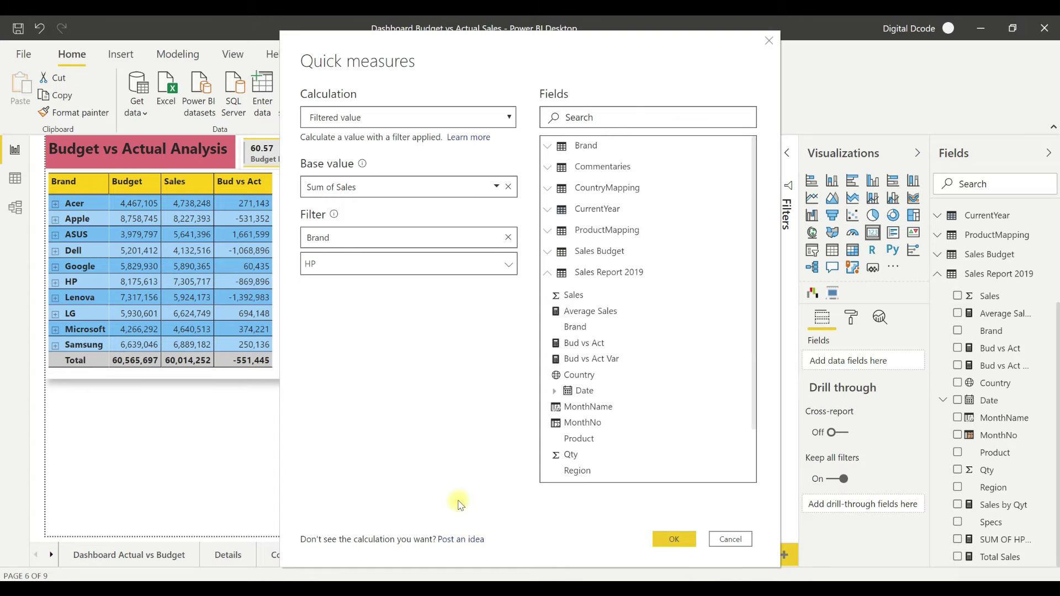
left_click(673, 536)
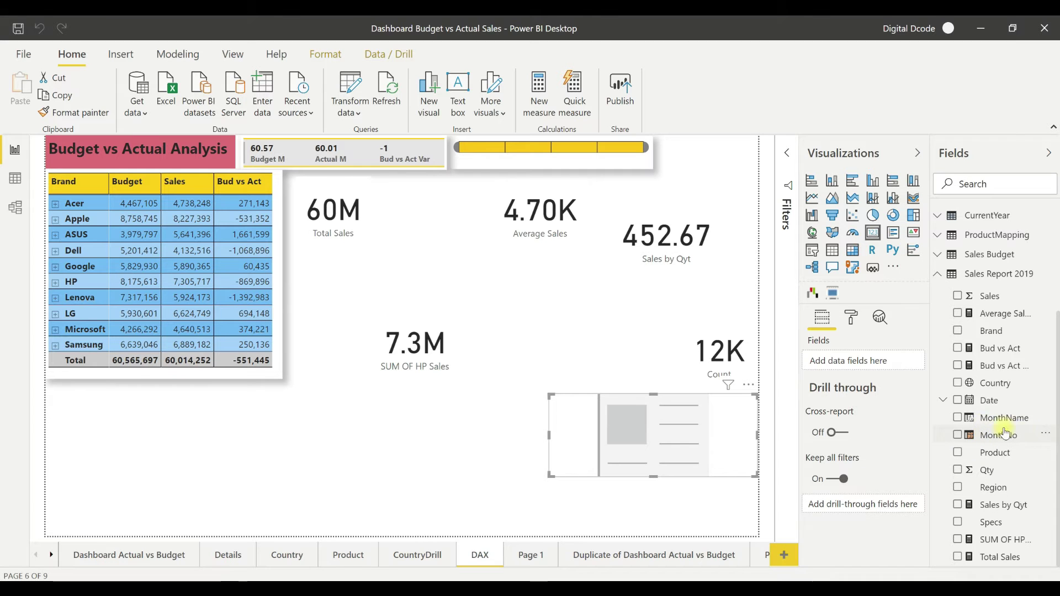
scroll(1027, 434, "up", 3)
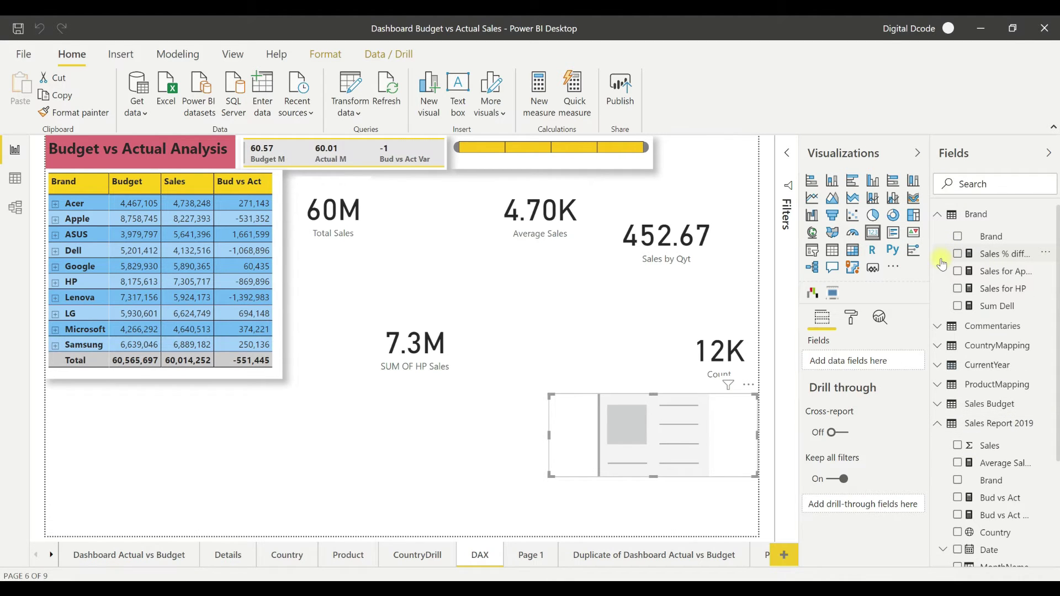
left_click_drag(941, 264, 870, 249)
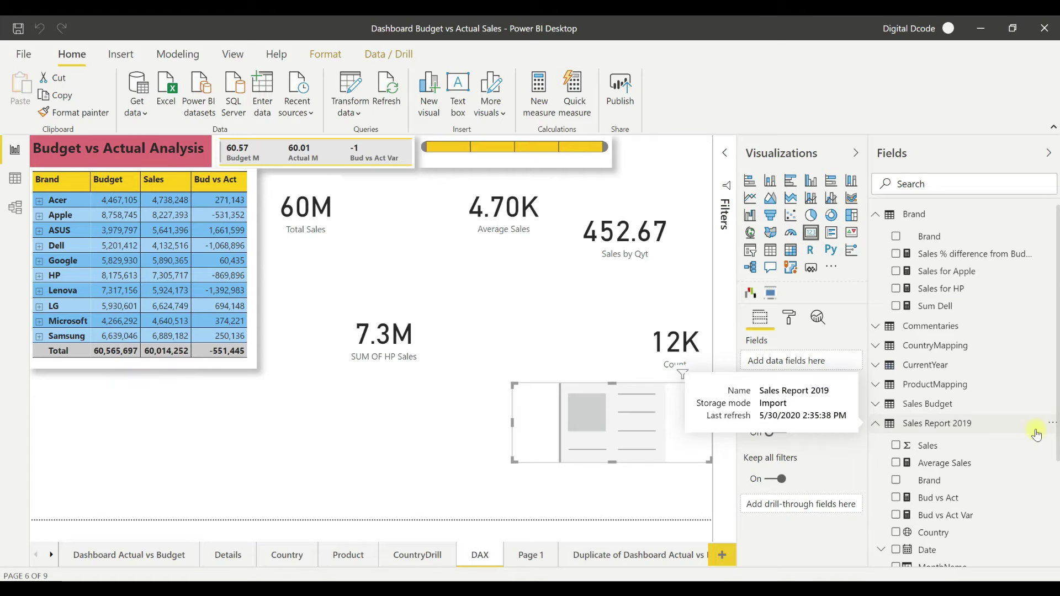
left_click(899, 293)
left_click(898, 291)
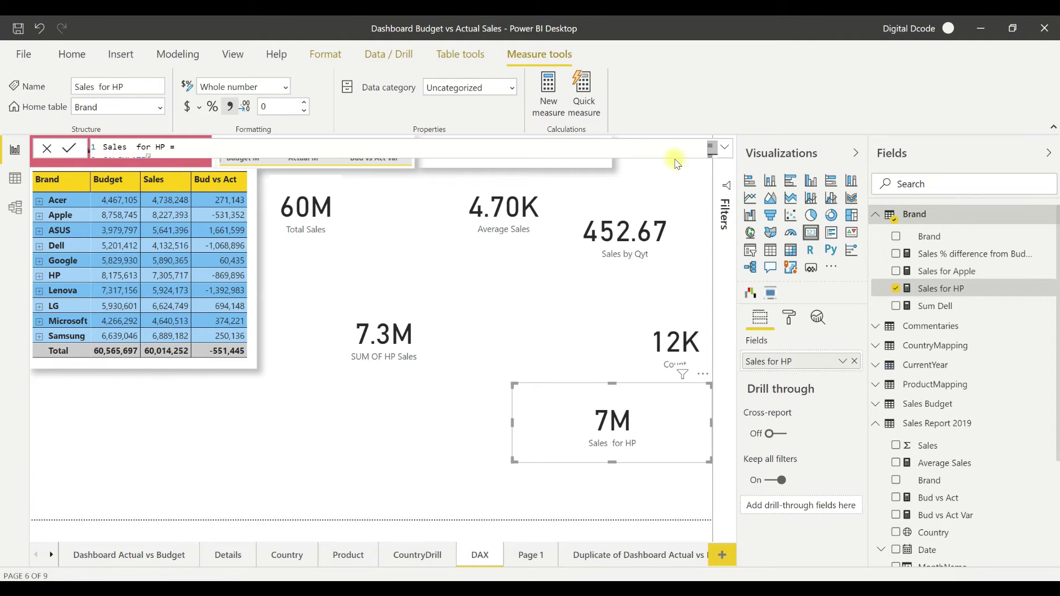
- Examine the full DAX formula generated for the Sales for HP quick measure
scroll(711, 160, "down", 3)
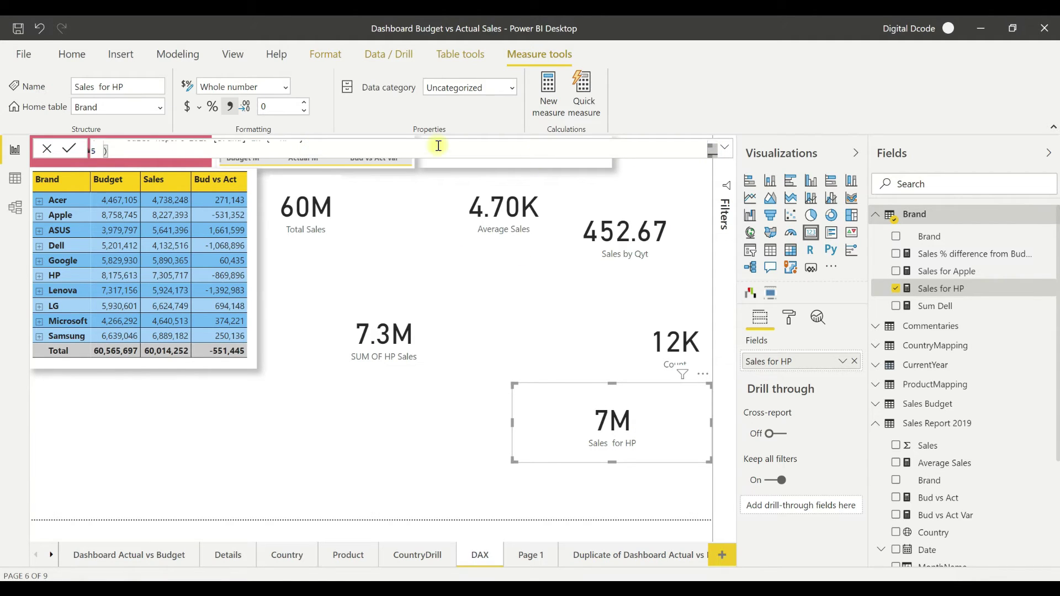
left_click(725, 150)
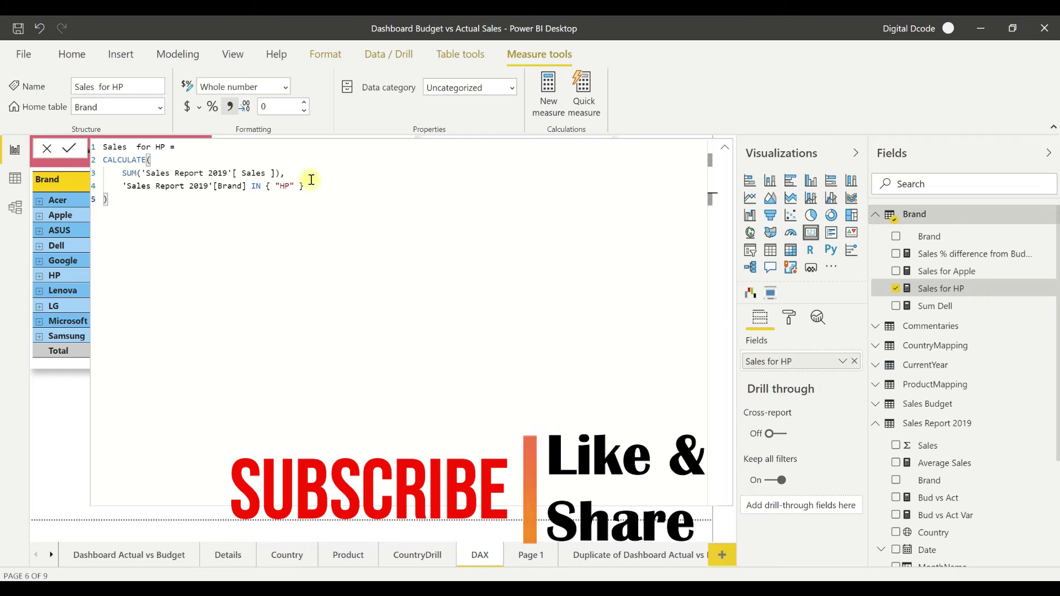
left_click_drag(307, 186, 58, 145)
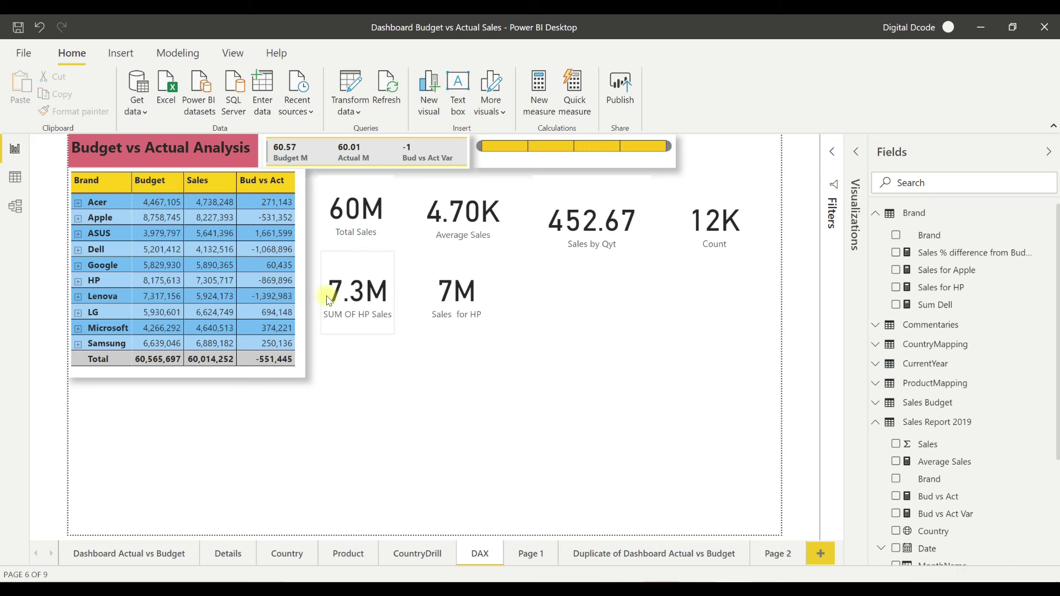
- Inspect the country breakdown of HP in the brand matrix, collapse it and expand Apple instead
left_click(77, 282)
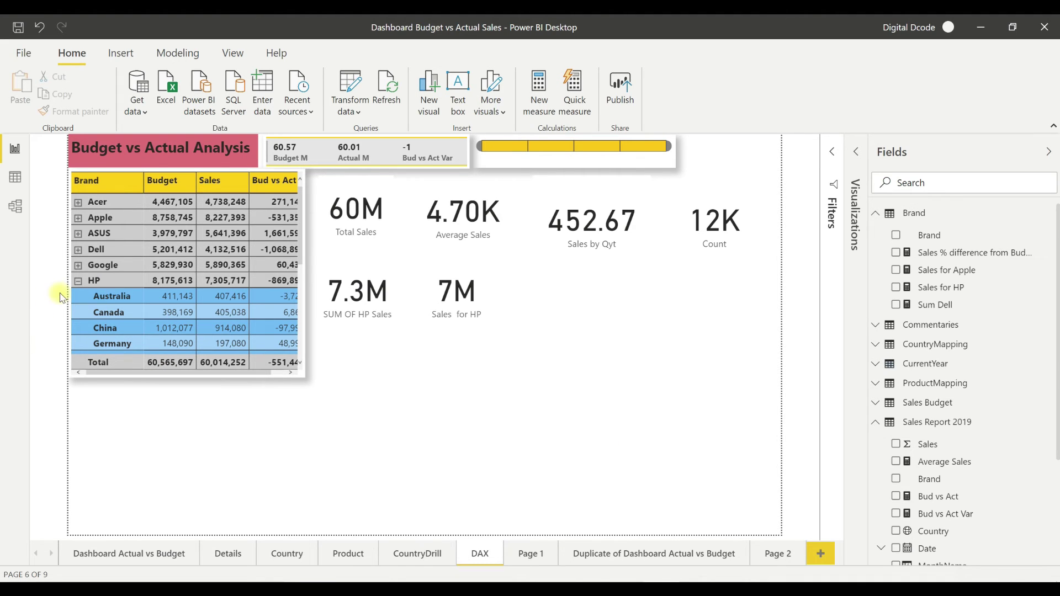
left_click(78, 282)
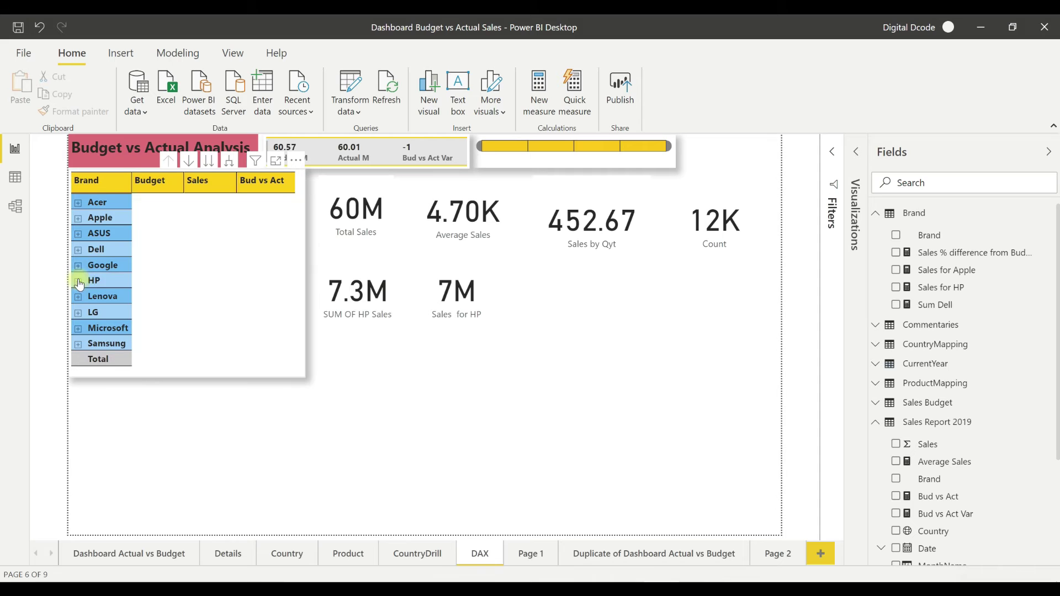
left_click(78, 219)
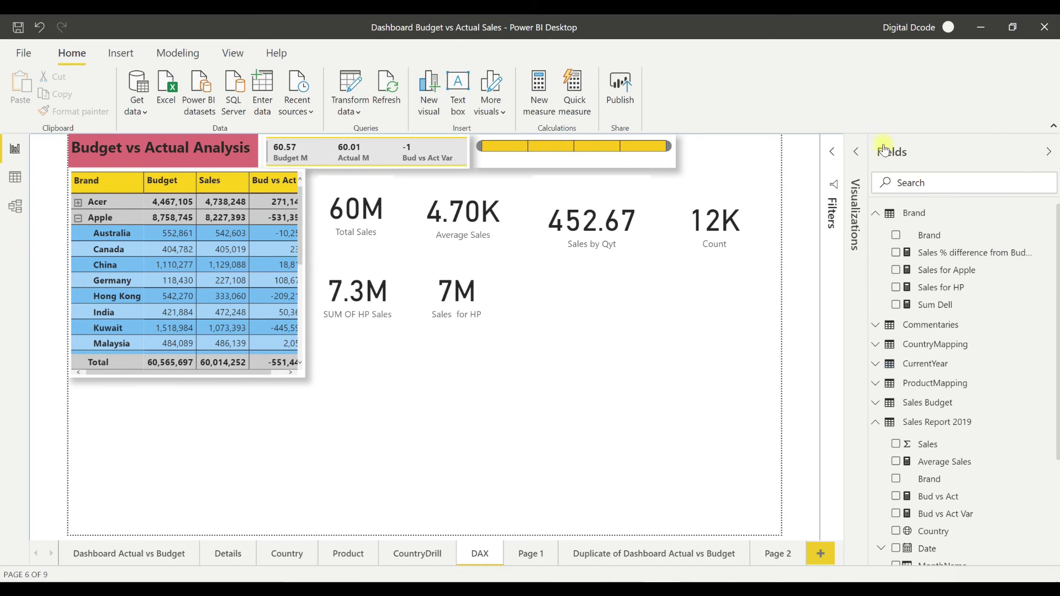
- Add another blank card visual to the DAX page
left_click(853, 155)
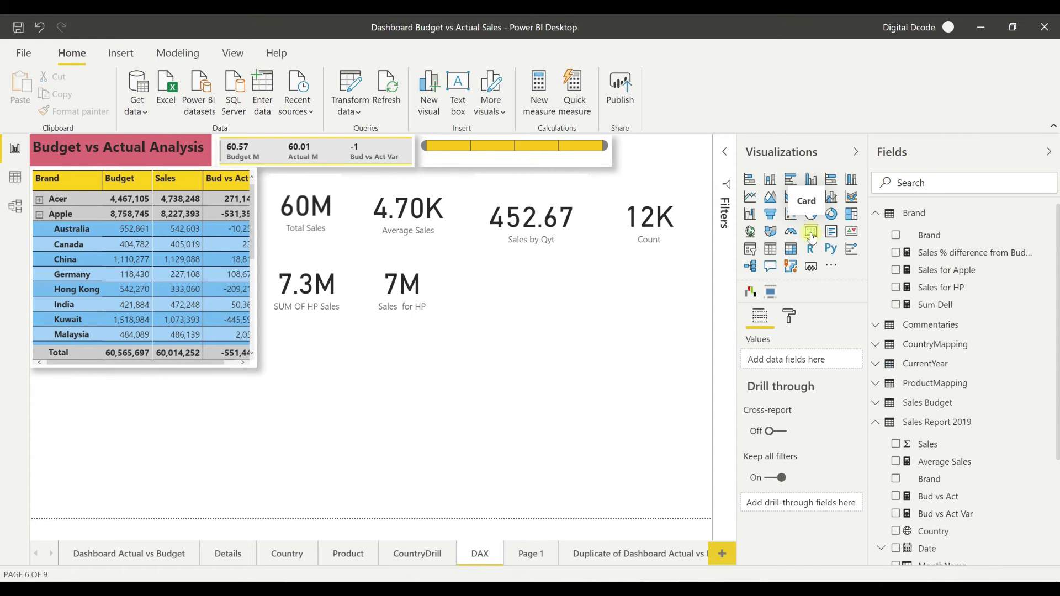
left_click(812, 236)
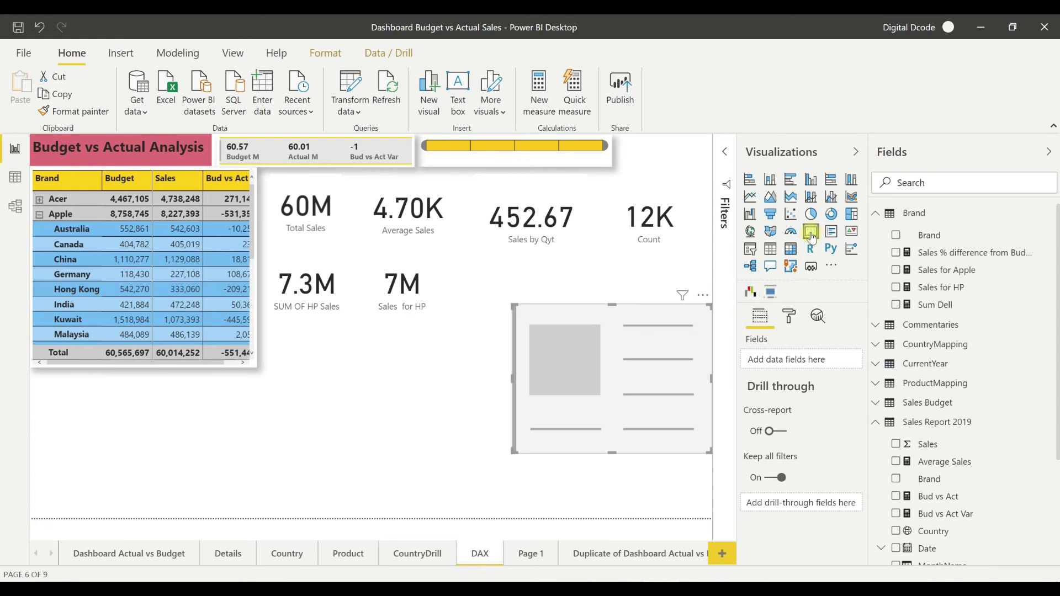
left_click(856, 153)
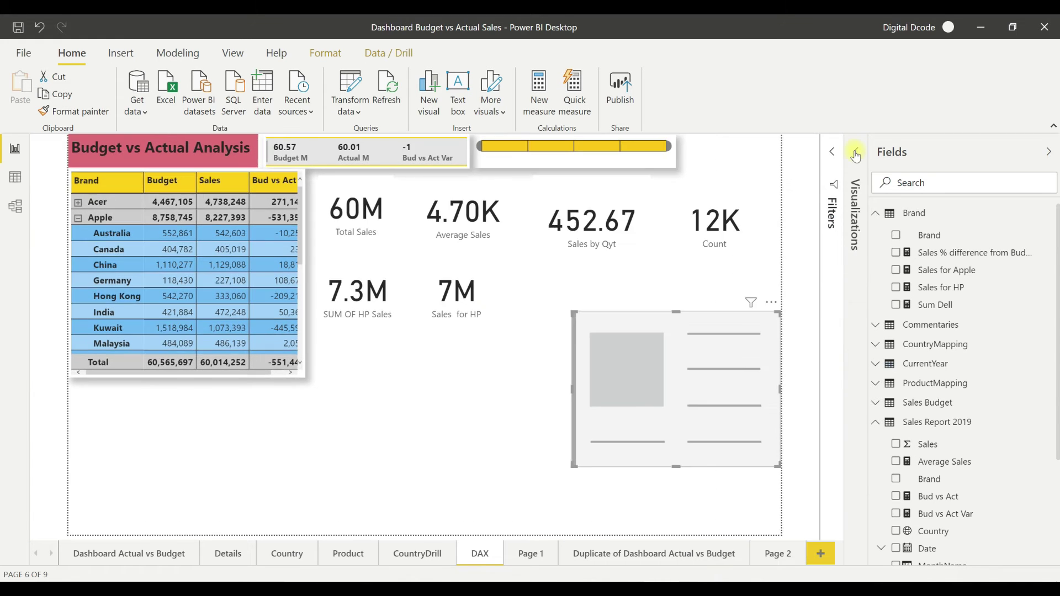
- Start a new measure in Sales Report 2019 named SUM Apple China and begin its formula with the CALCULATE function
left_click(926, 424)
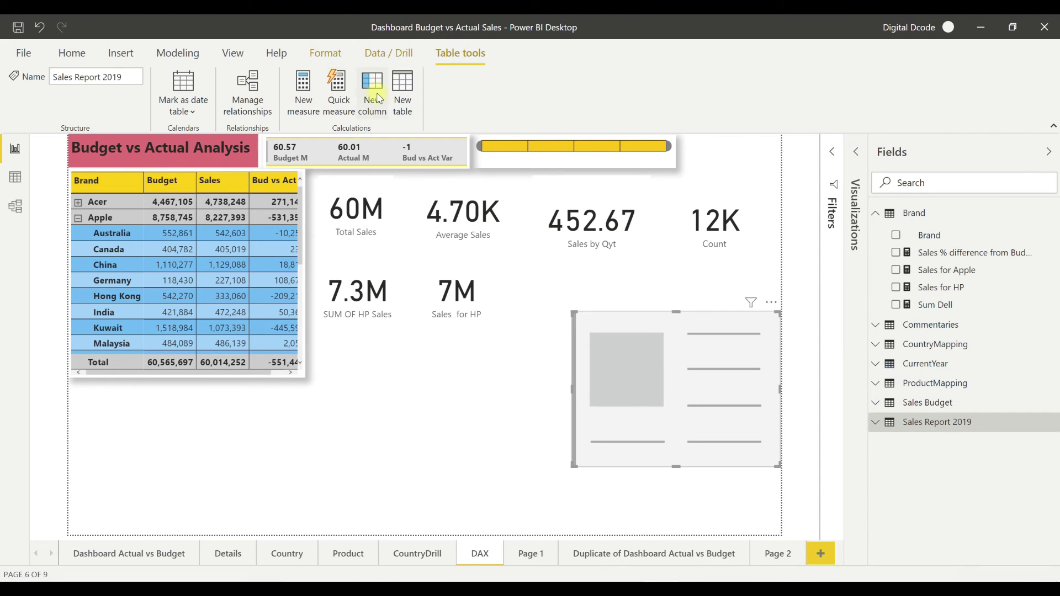
left_click(299, 98)
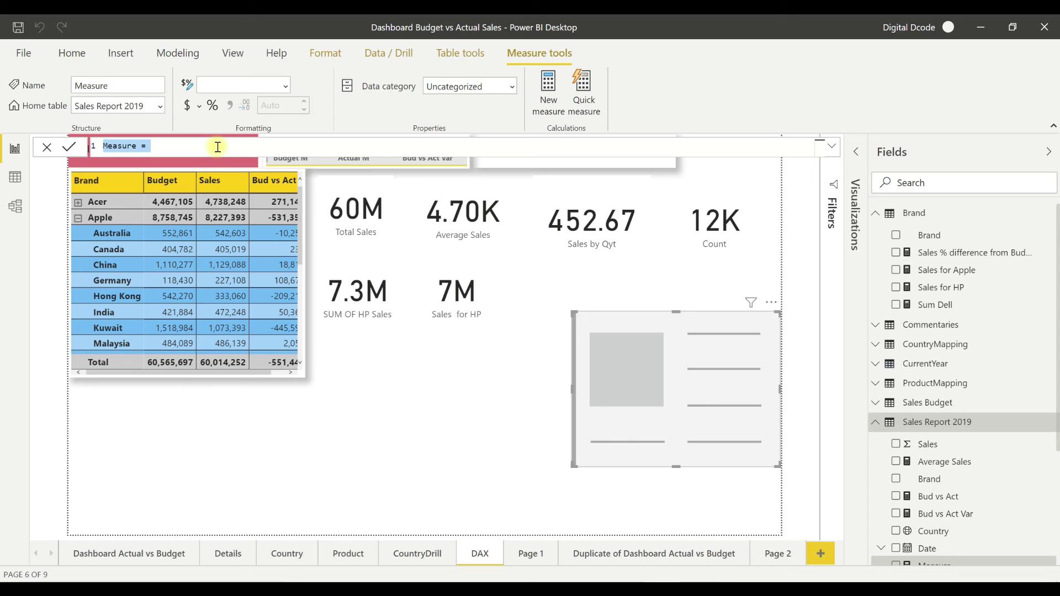
type("New")
key("BackSpace")
key("BackSpace")
key("BackSpace")
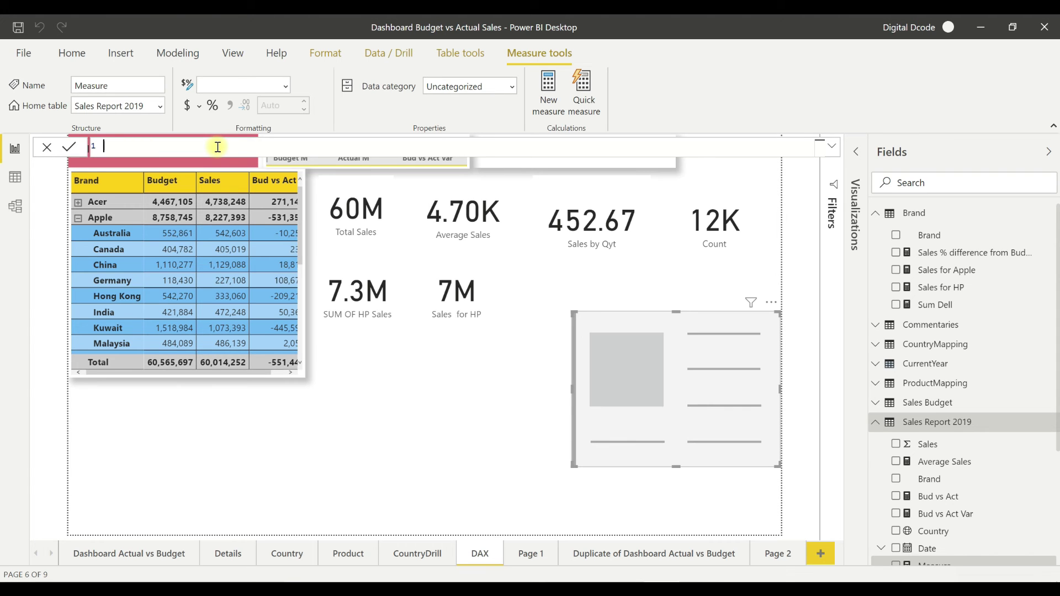
type("SUM Apple China = calc")
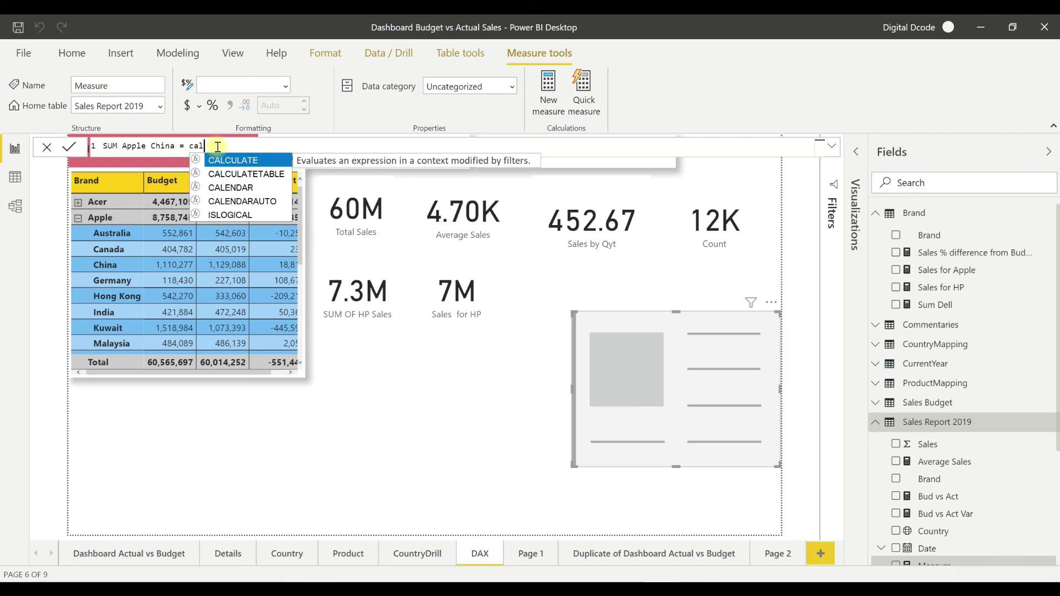
key("Tab")
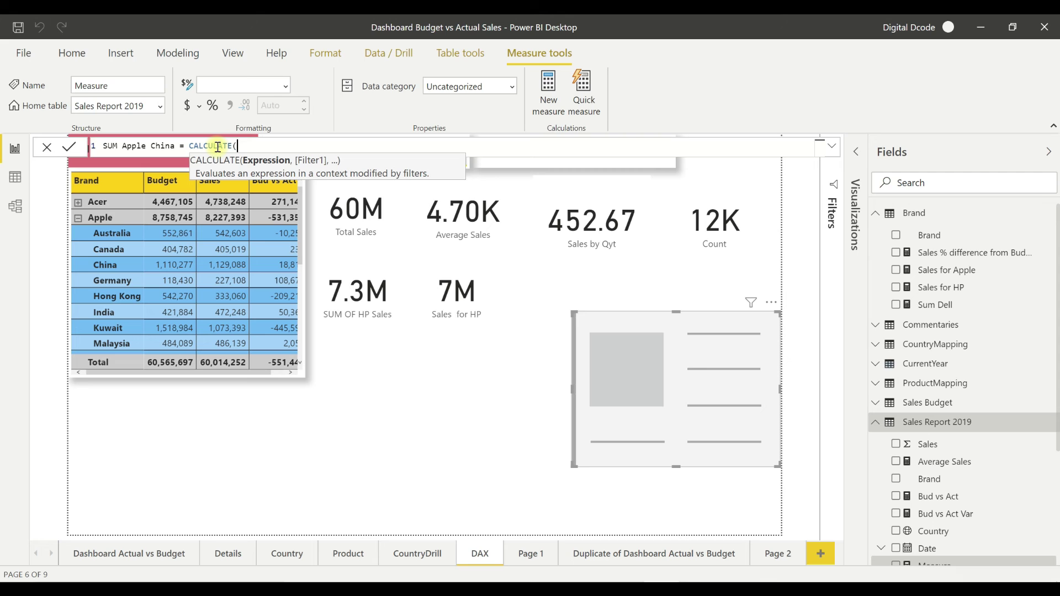
- Enter SUM('Sales Report 2019'[ Sales ]) as the expression inside CALCULATE
type("SUM(")
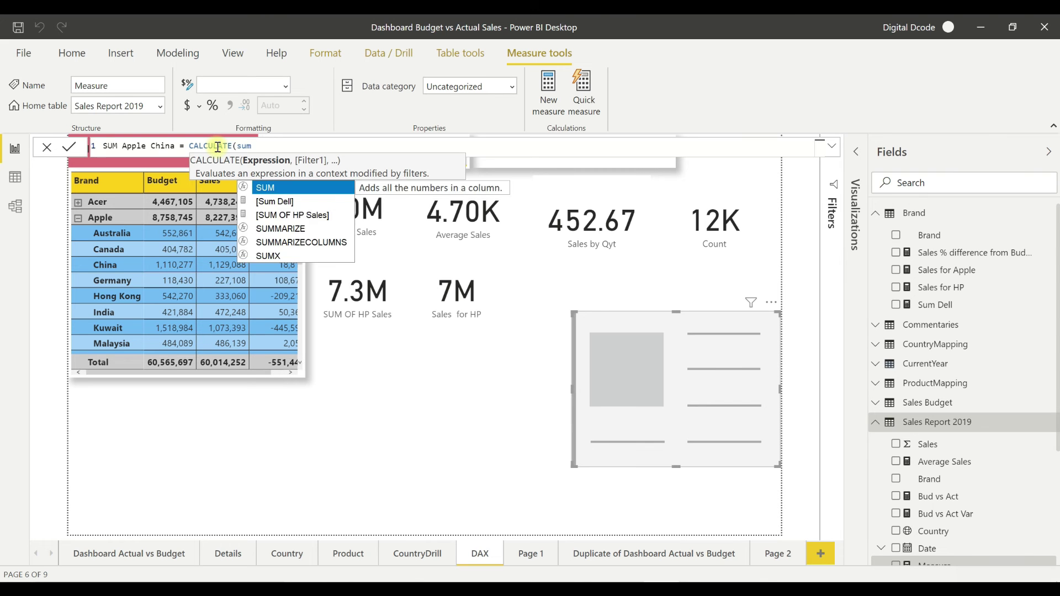
type("sales")
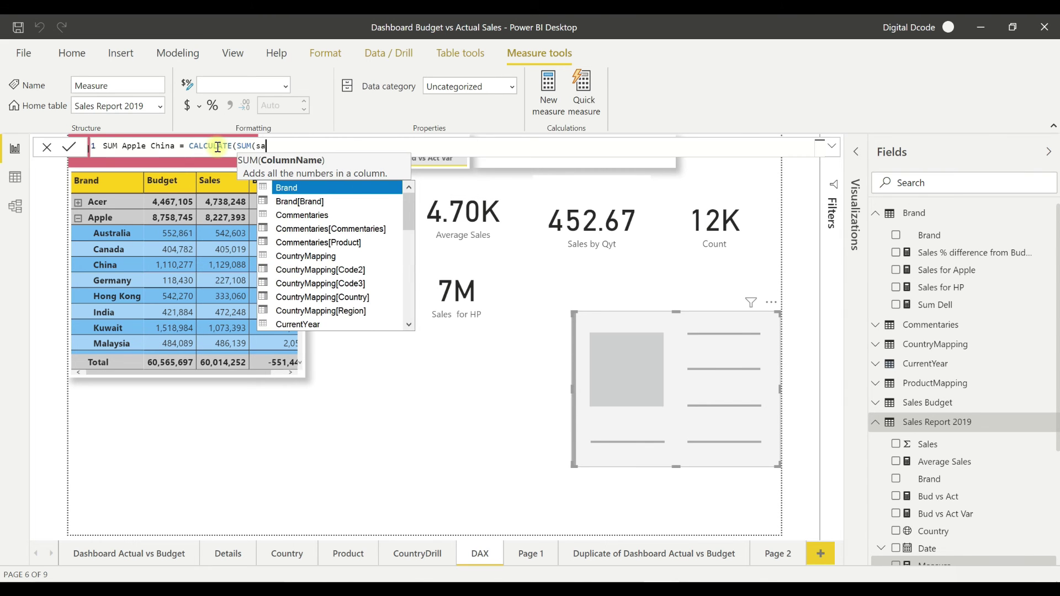
key("Down")
key("Down")
key("Down")
key("Down")
key("Down")
key("Down")
key("Down")
key("Down")
key("Down")
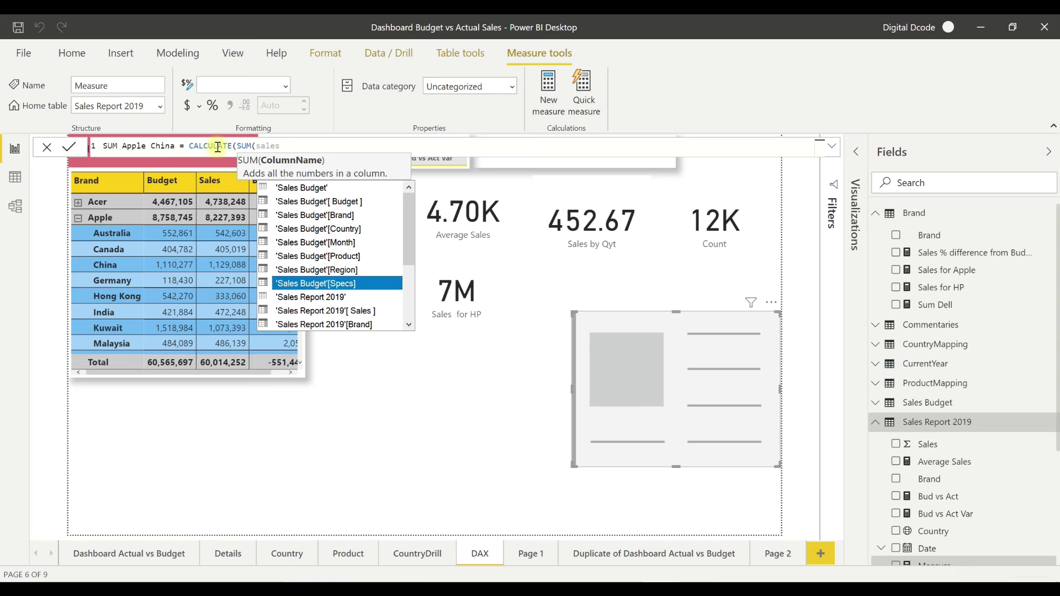
key("Tab")
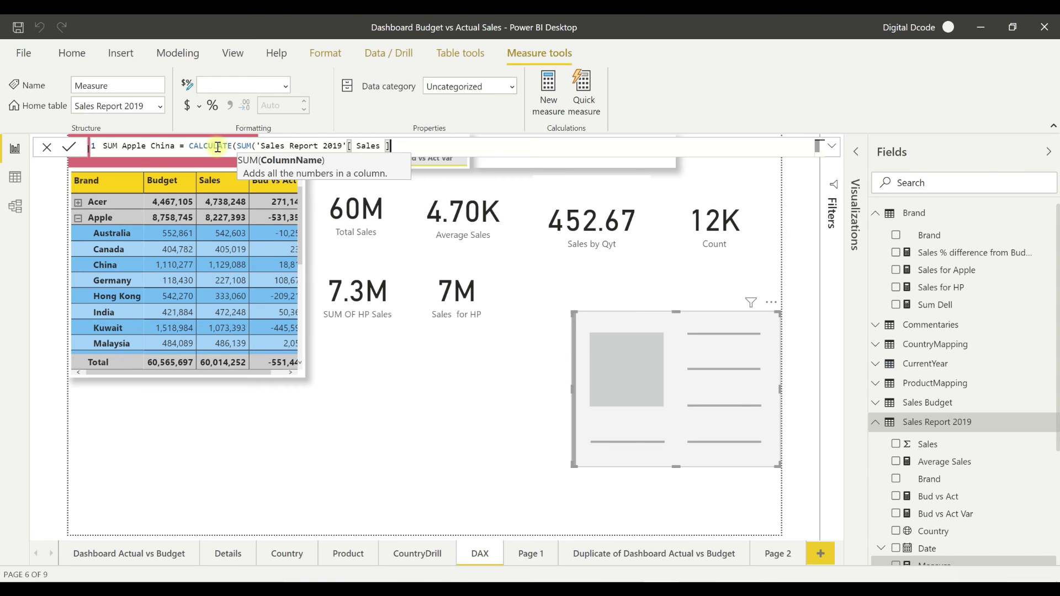
type("),")
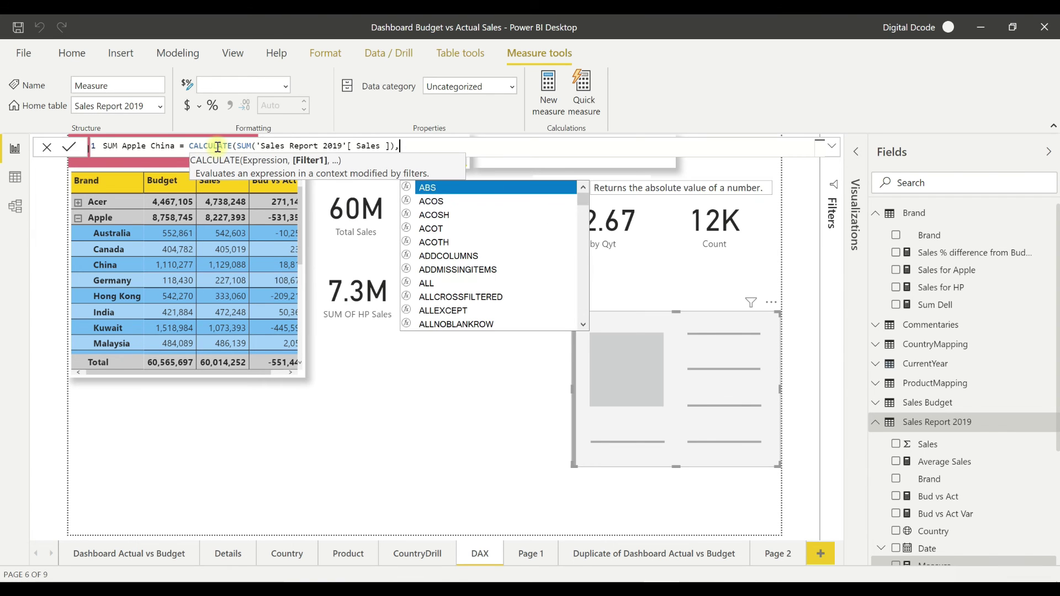
- Add the first filter 'Sales Report 2019'[Brand]="apple" to the CALCULATE formula
type("brand")
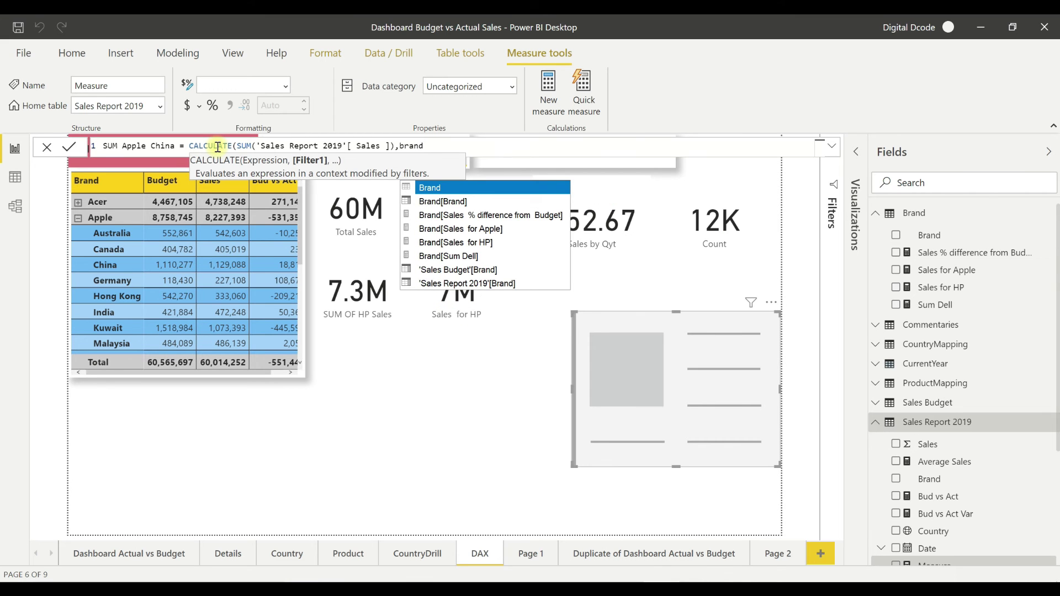
key("Down")
key("Down")
key("Down")
key("Down")
key("Down")
key("Down")
key("Down")
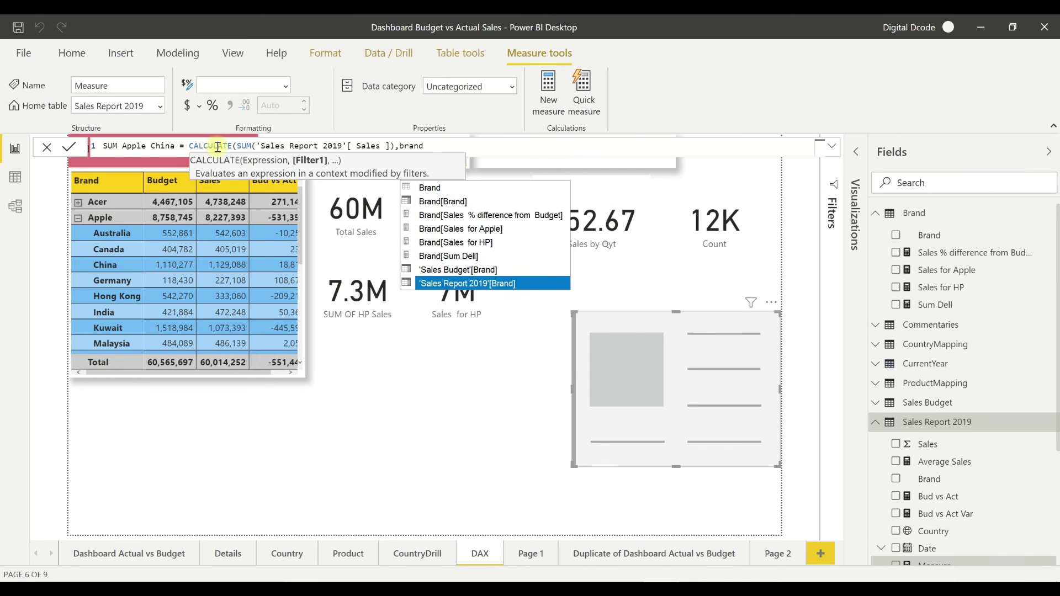
key("Tab")
type("=\"apple\",")
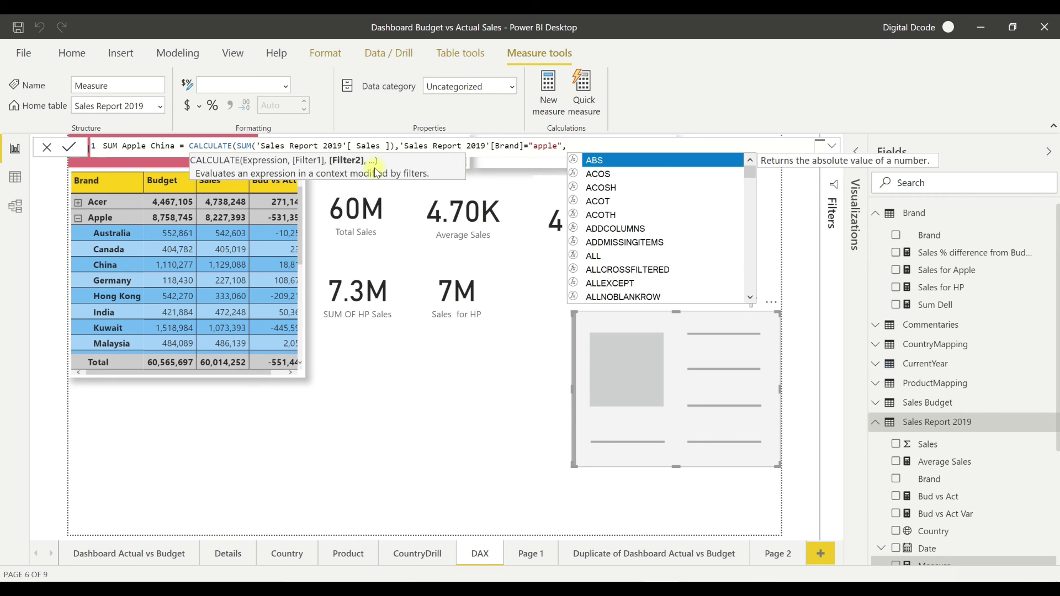
- Add the second filter 'Sales Report 2019'[Country]="china" and close the CALCULATE formula
type("cout")
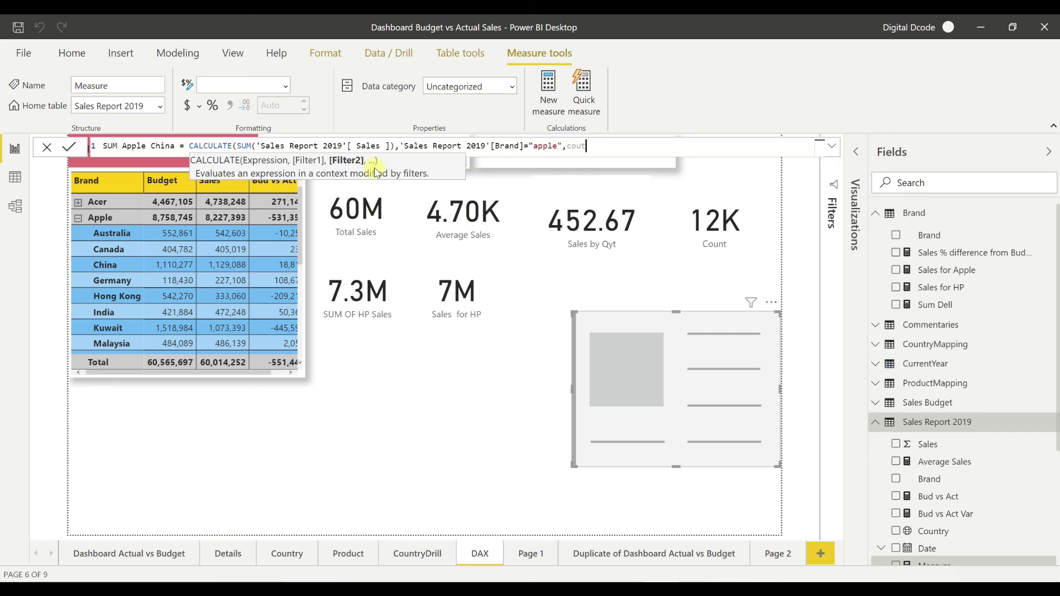
key("Down")
key("Down")
key("Down")
key("Down")
key("Down")
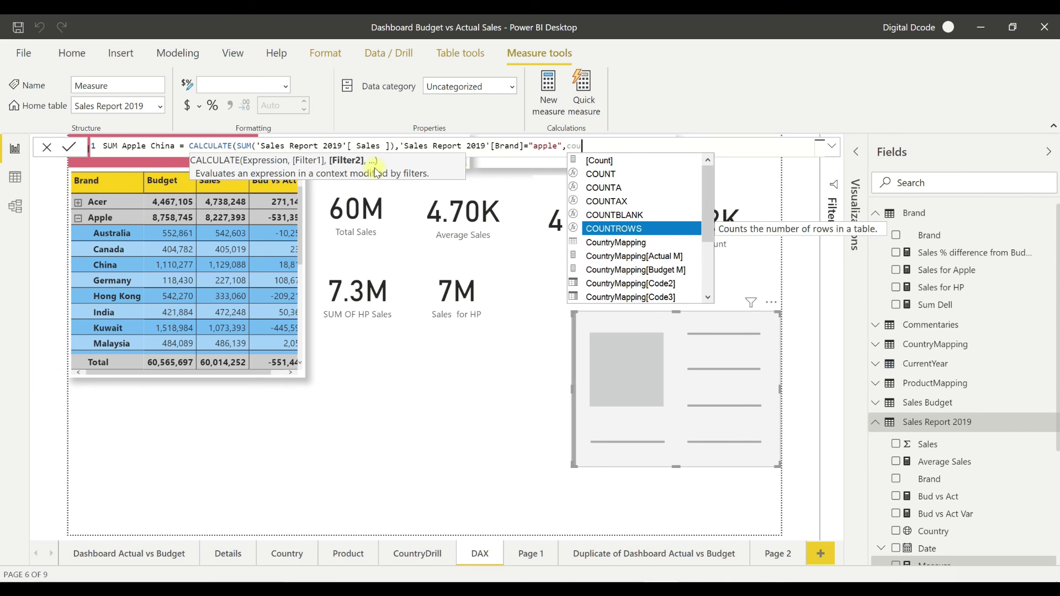
type("ntry")
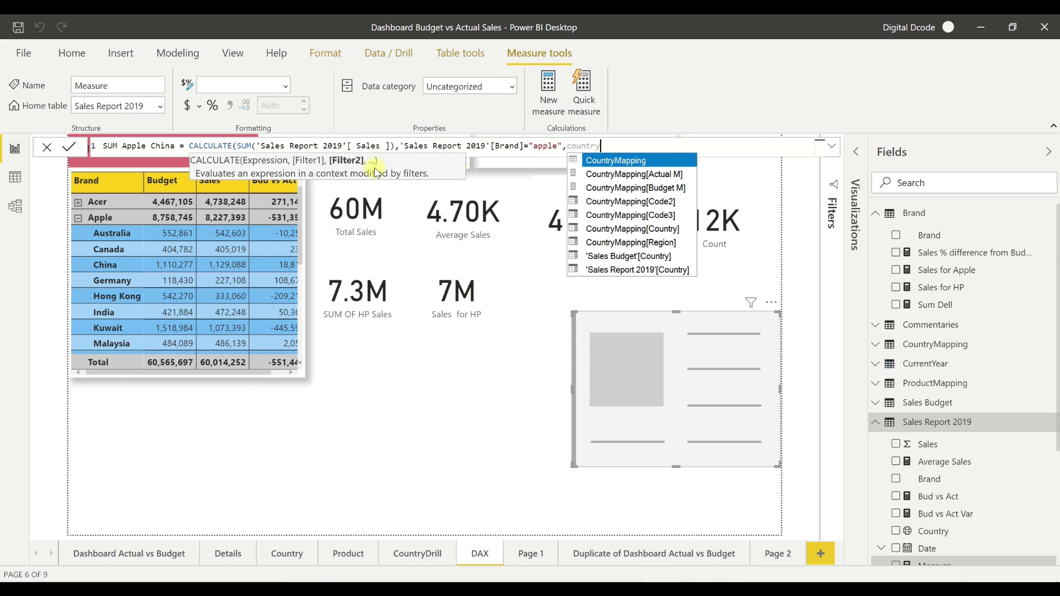
key("Down")
key("Down")
key("Down")
key("Down")
key("Down")
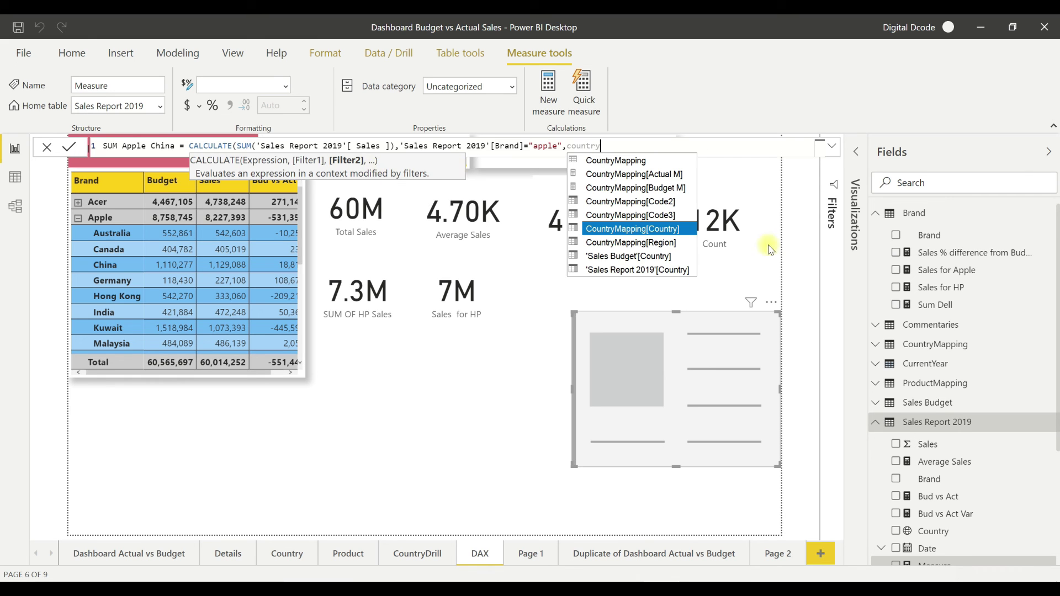
key("Escape")
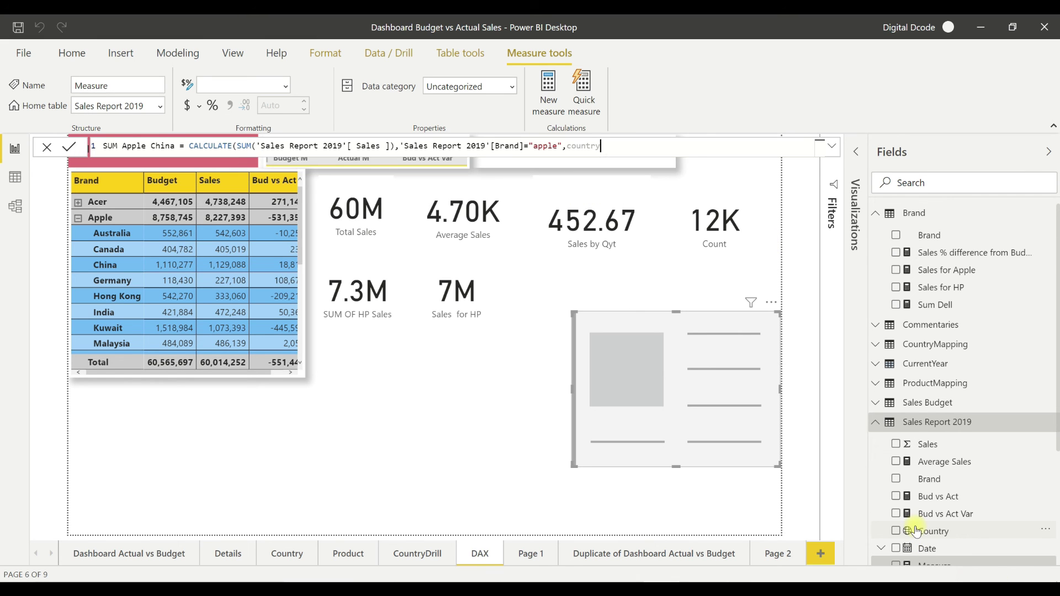
key("BackSpace")
key("Down")
key("Down")
key("Down")
key("Down")
key("Down")
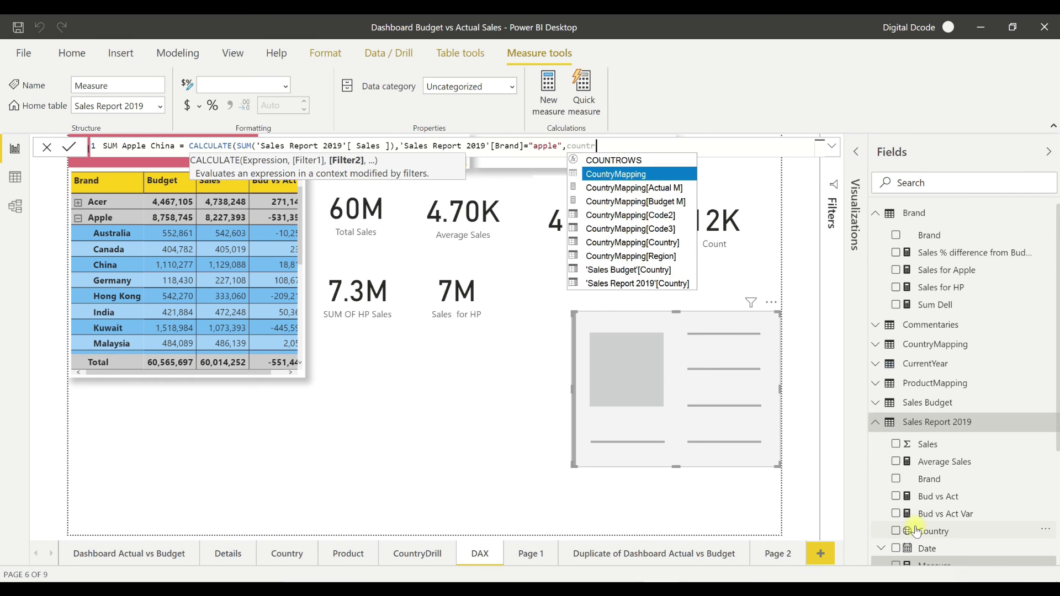
key("Down")
key("Down")
key("Down")
key("Down")
key("Tab")
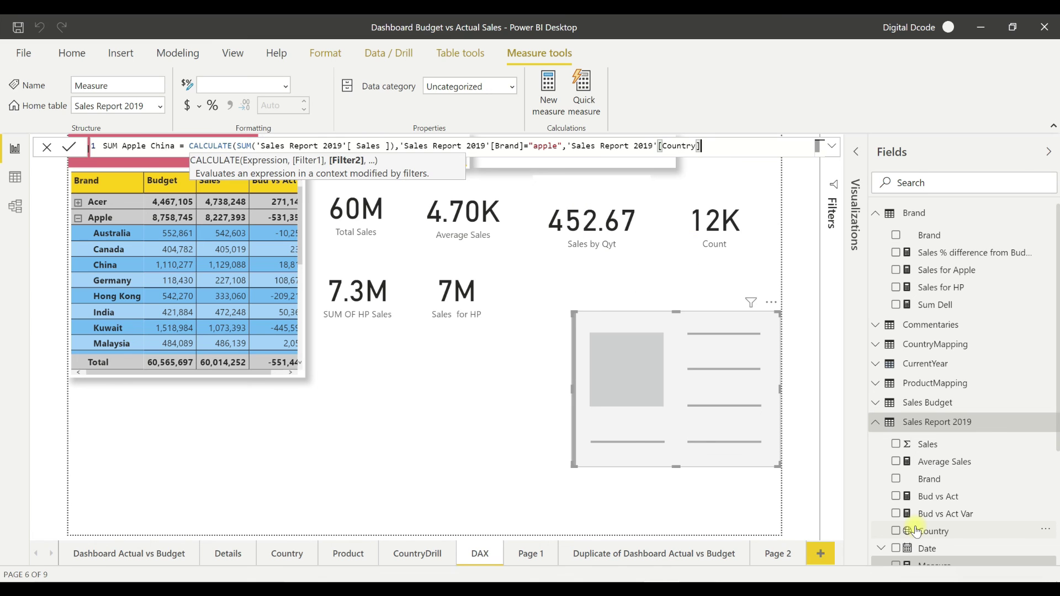
type("=\"china\")")
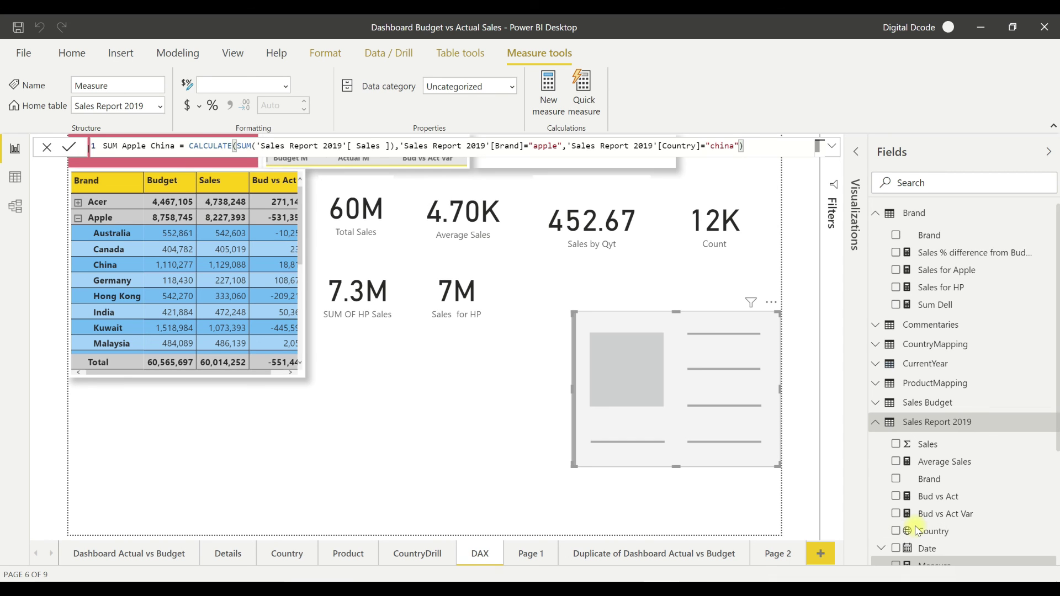
- Commit the SUM Apple China measure and add it to the empty card visual
key("Return")
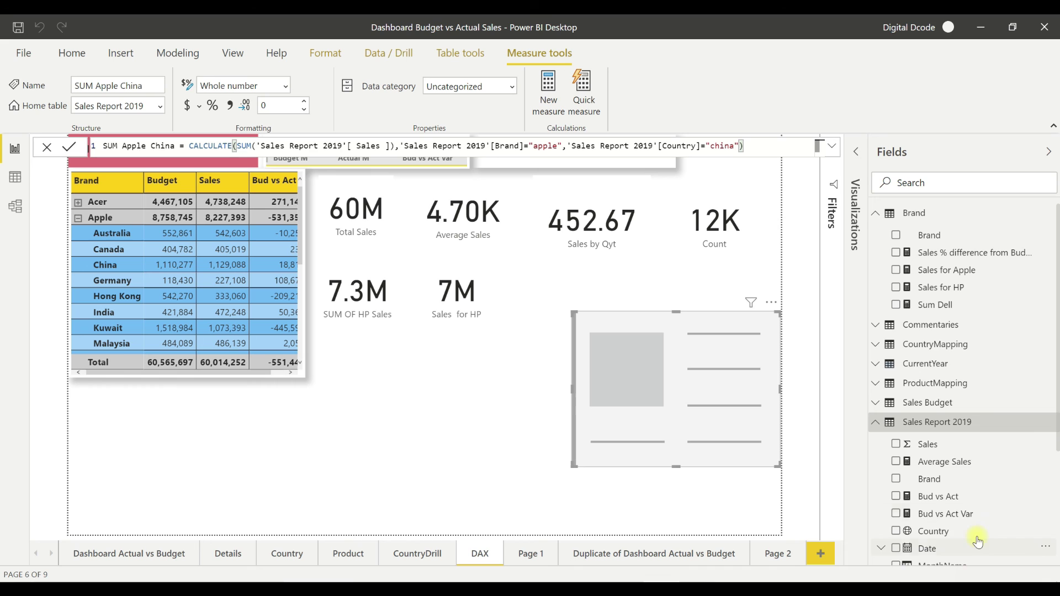
scroll(977, 543, "down", 3)
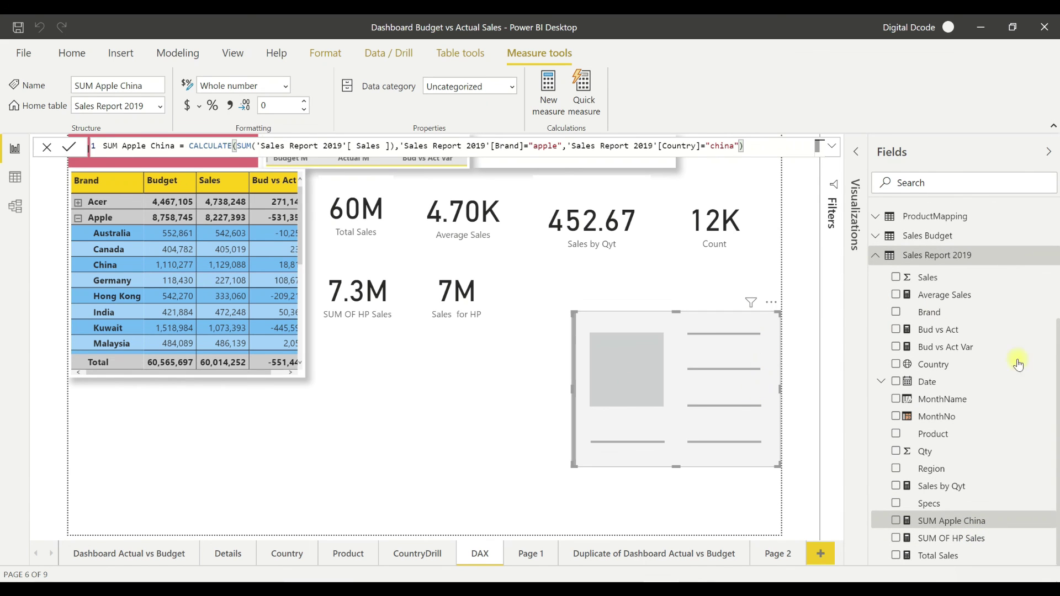
left_click(904, 524)
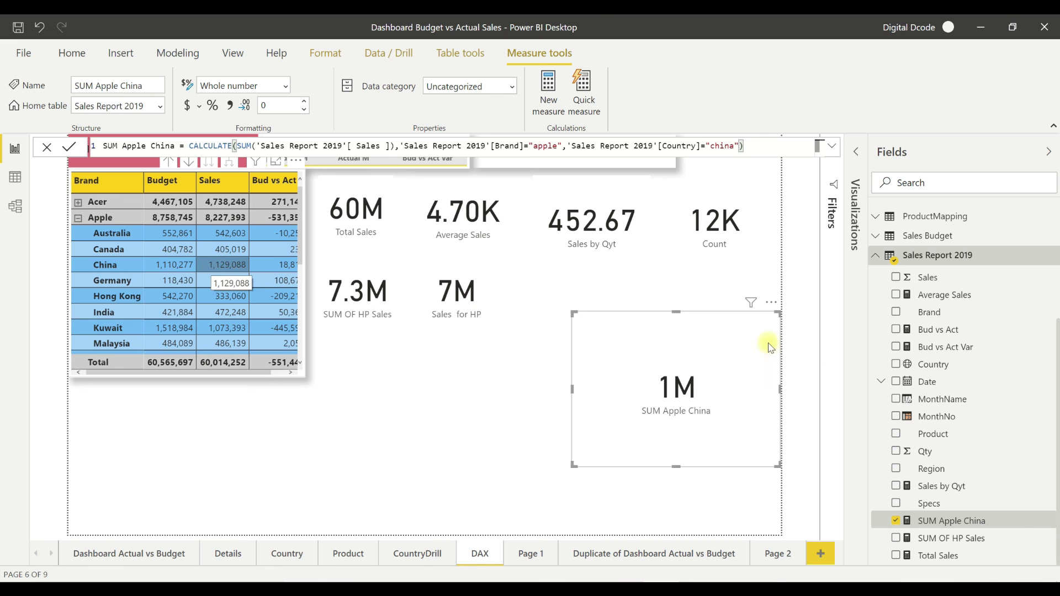
- Set the SUM Apple China card's data label to 1 decimal place
left_click(857, 154)
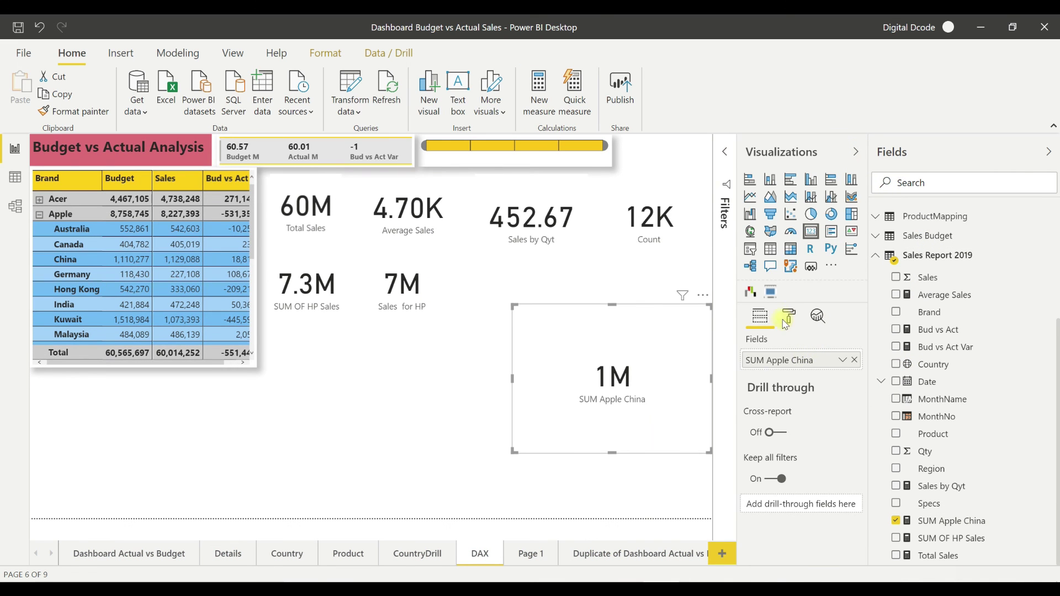
left_click(787, 323)
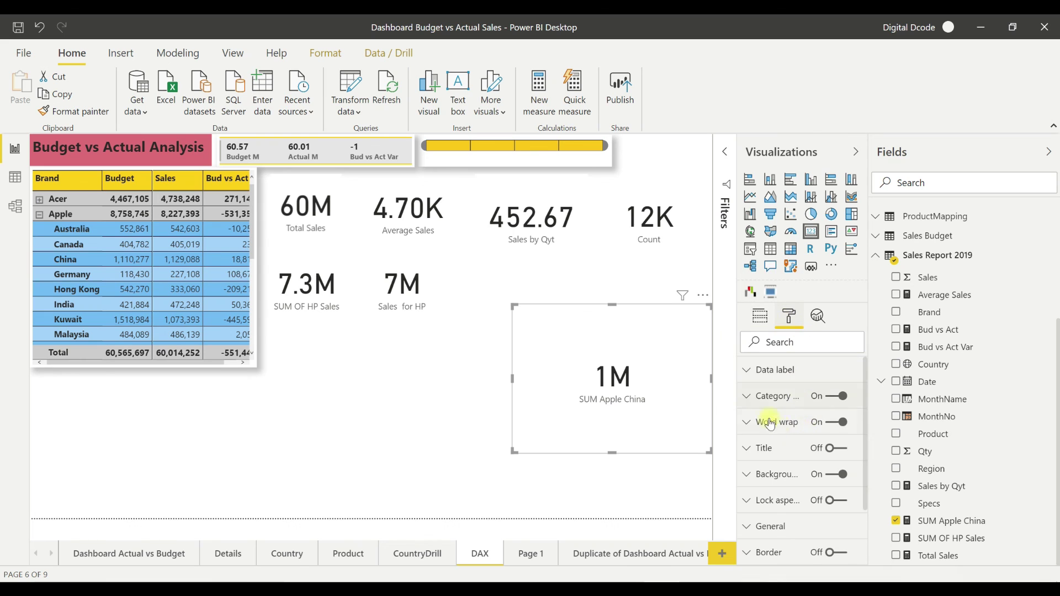
left_click(748, 377)
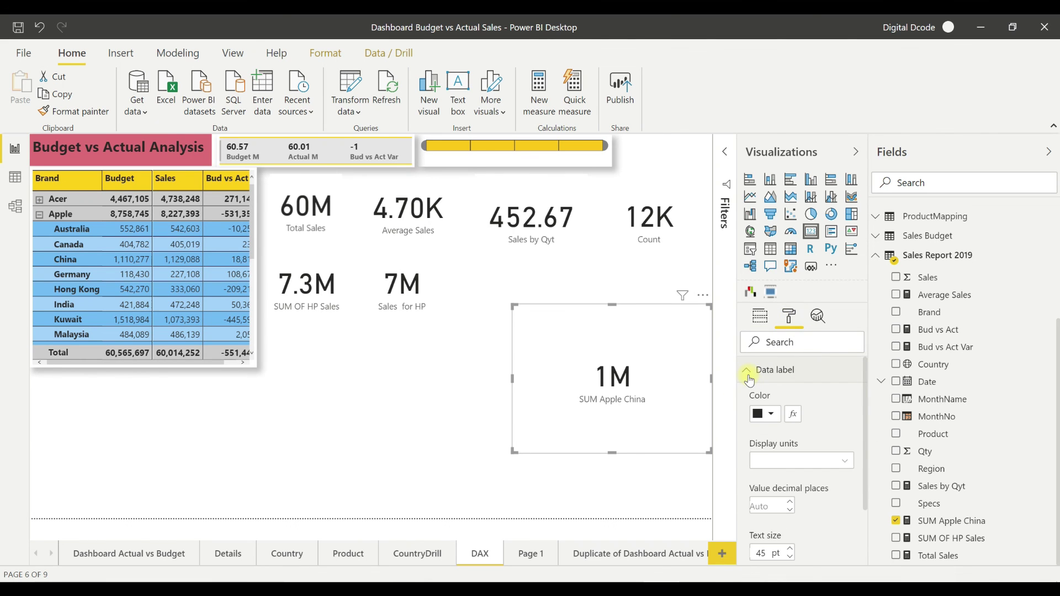
left_click(790, 504)
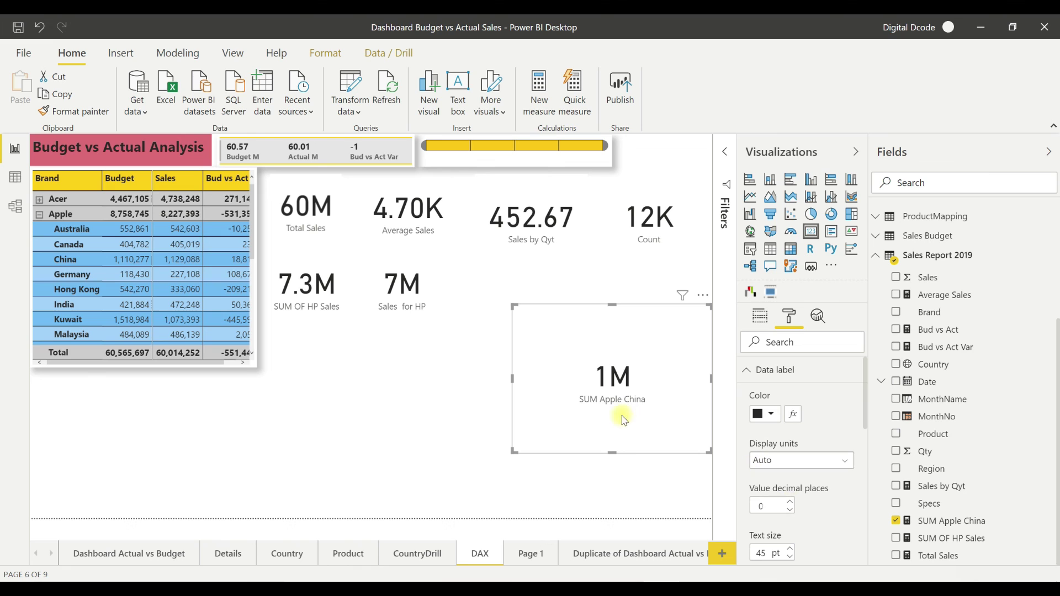
left_click(790, 502)
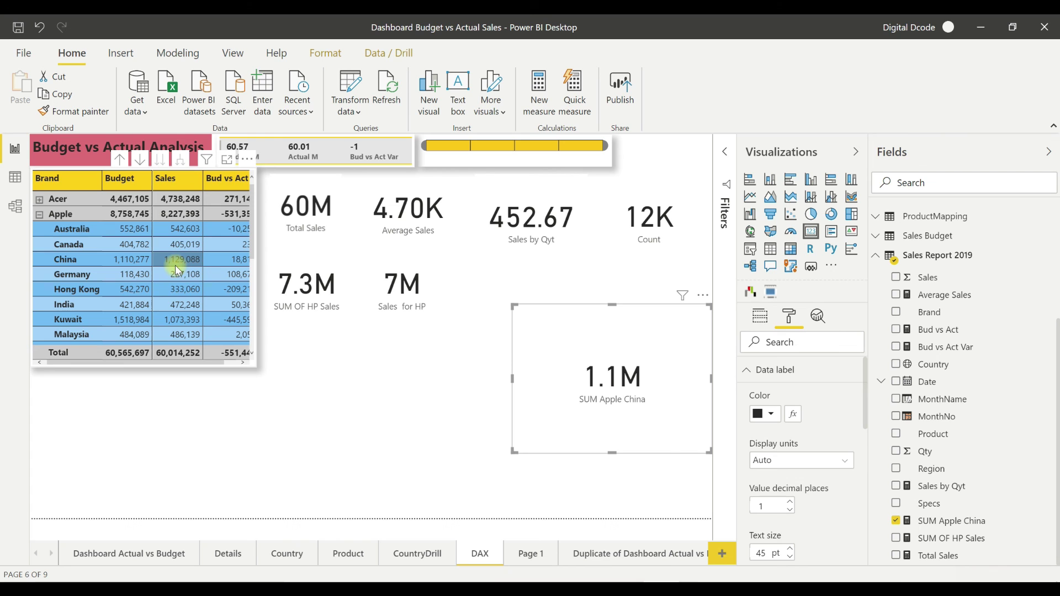
- Switch the SUM Apple China card's display units to None to compare with Apple's China sales in the table, and set them to Millions
left_click(787, 469)
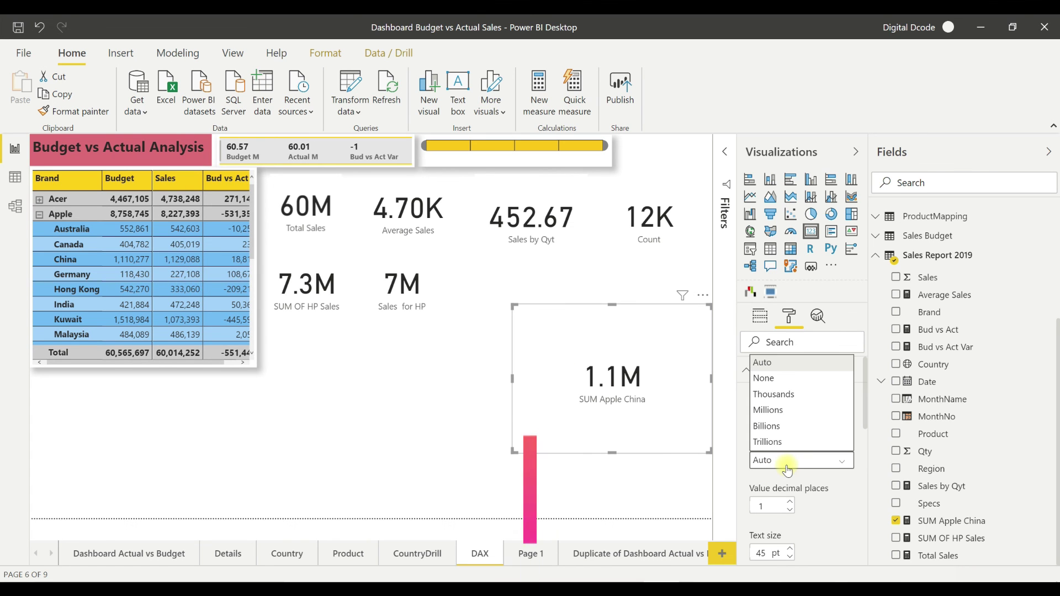
left_click(781, 379)
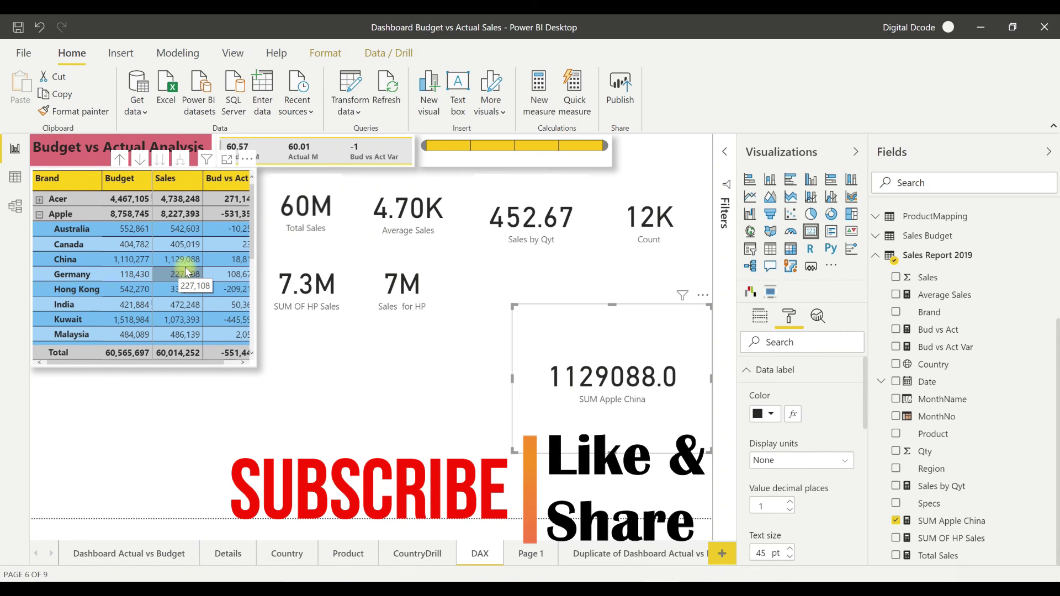
left_click(845, 462)
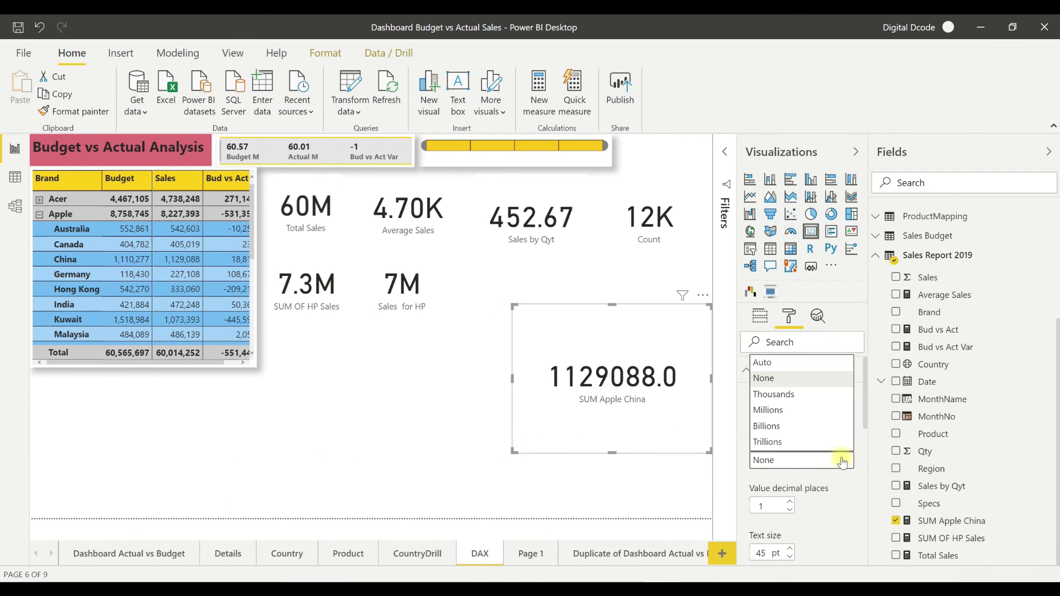
left_click(800, 419)
- Shrink the SUM Apple China card and place it beside the Sales for HP card, leaving it deselected
left_click_drag(513, 304, 465, 274)
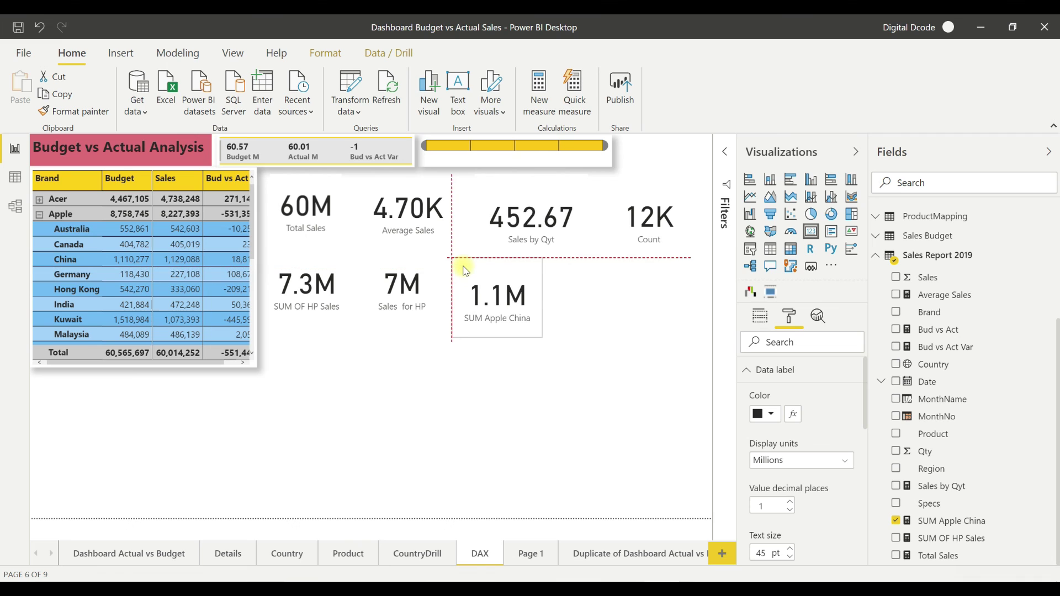
left_click(585, 468)
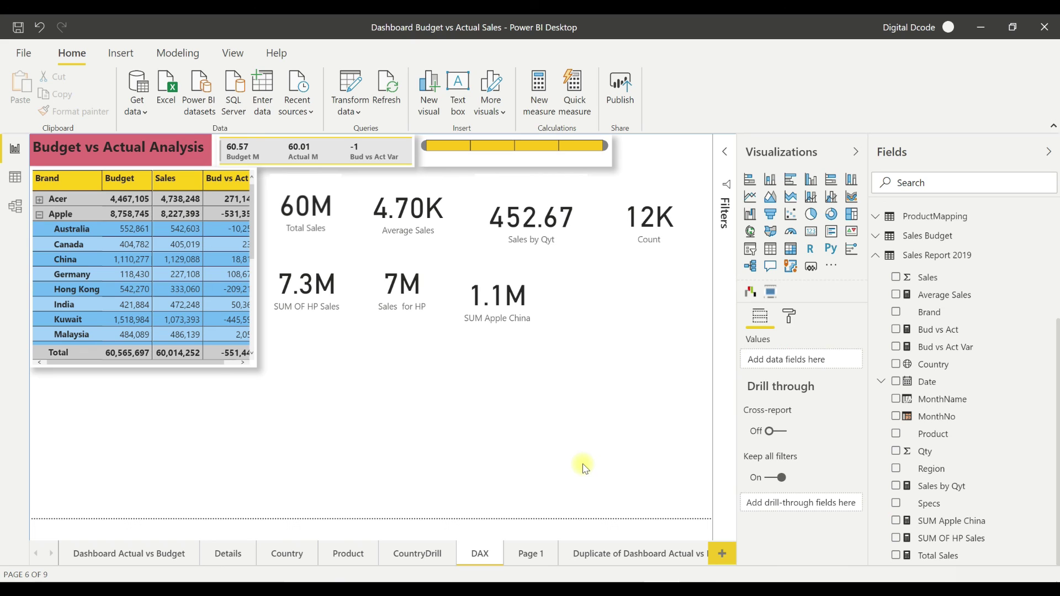